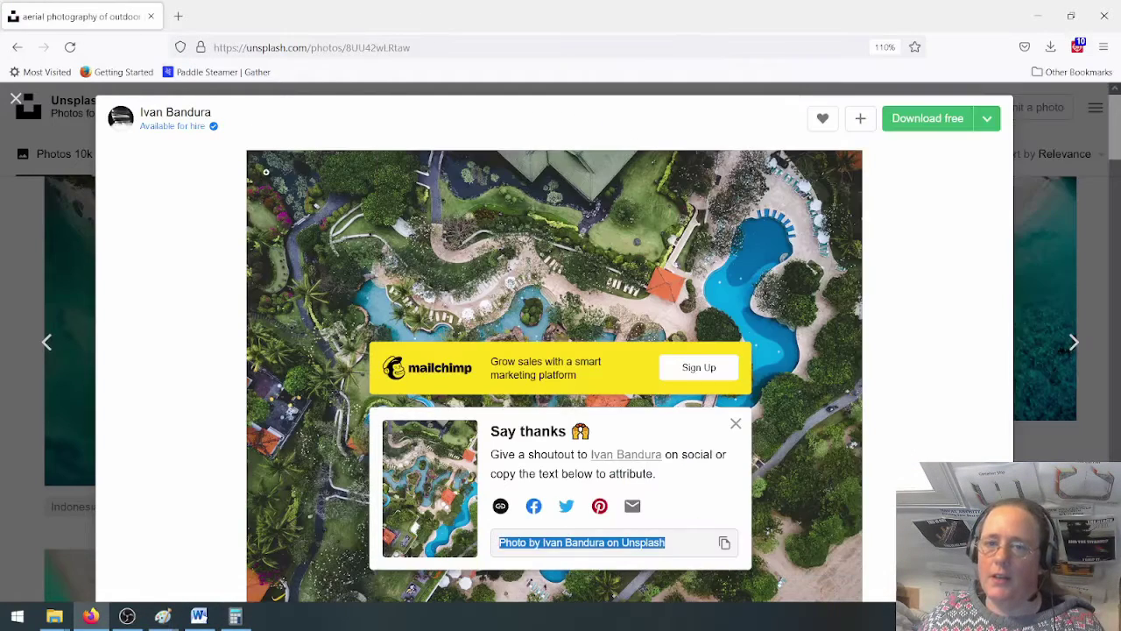
Return to the Firefox window showing the downloaded Unsplash aerial photo page
left_click(425, 19)
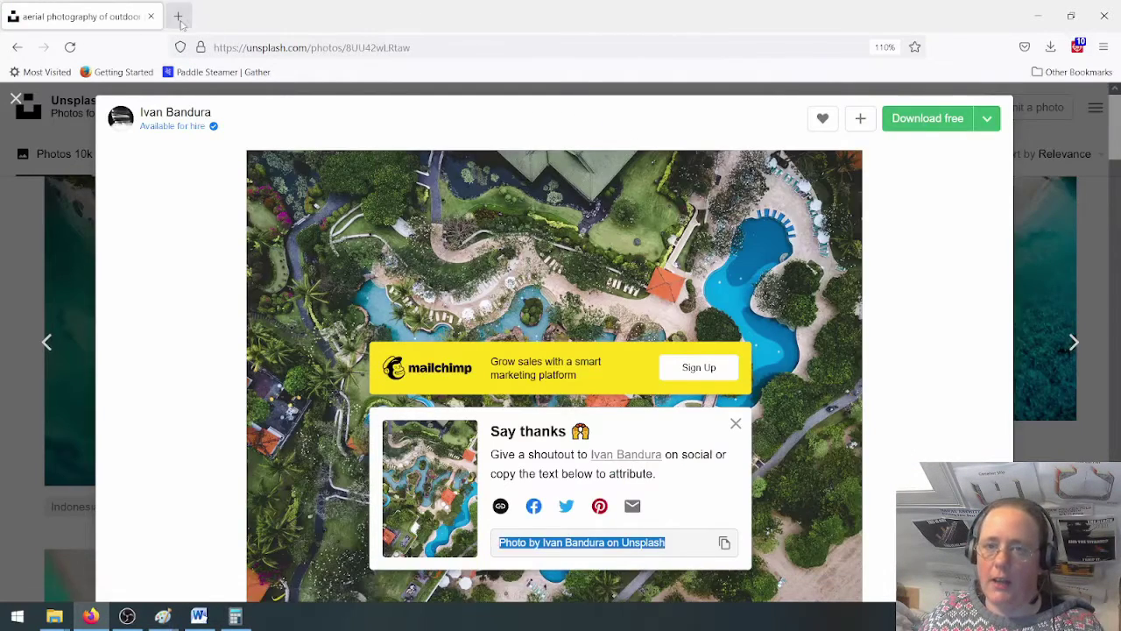
Load gather.town in a new Firefox tab to show the Gather home page
key("ctrl+t")
type("gather.town/")
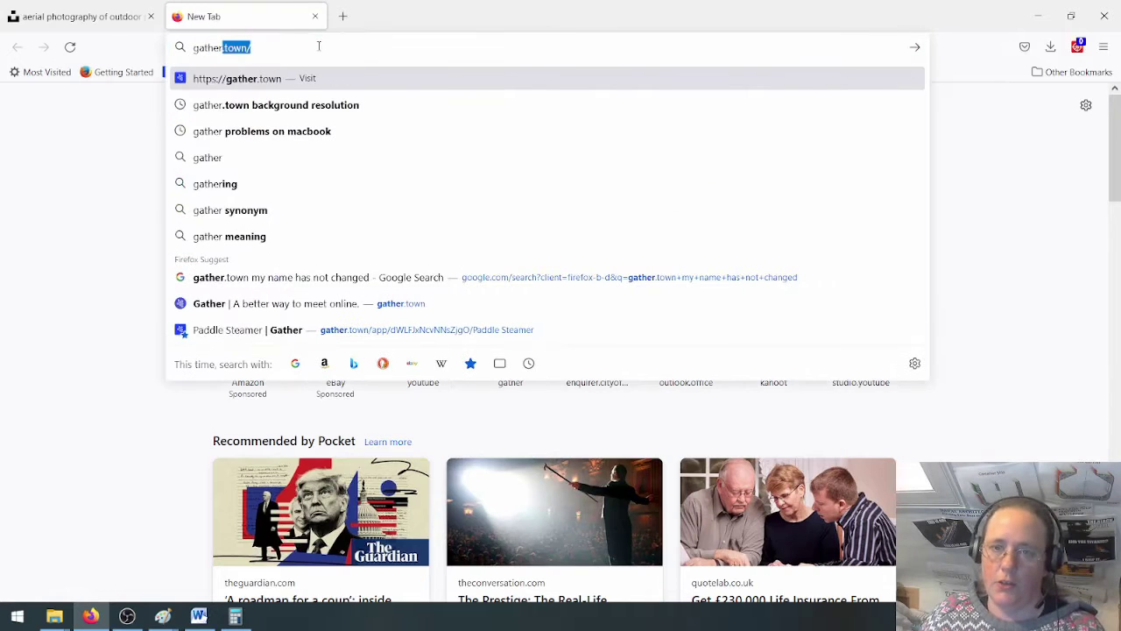
key("Return")
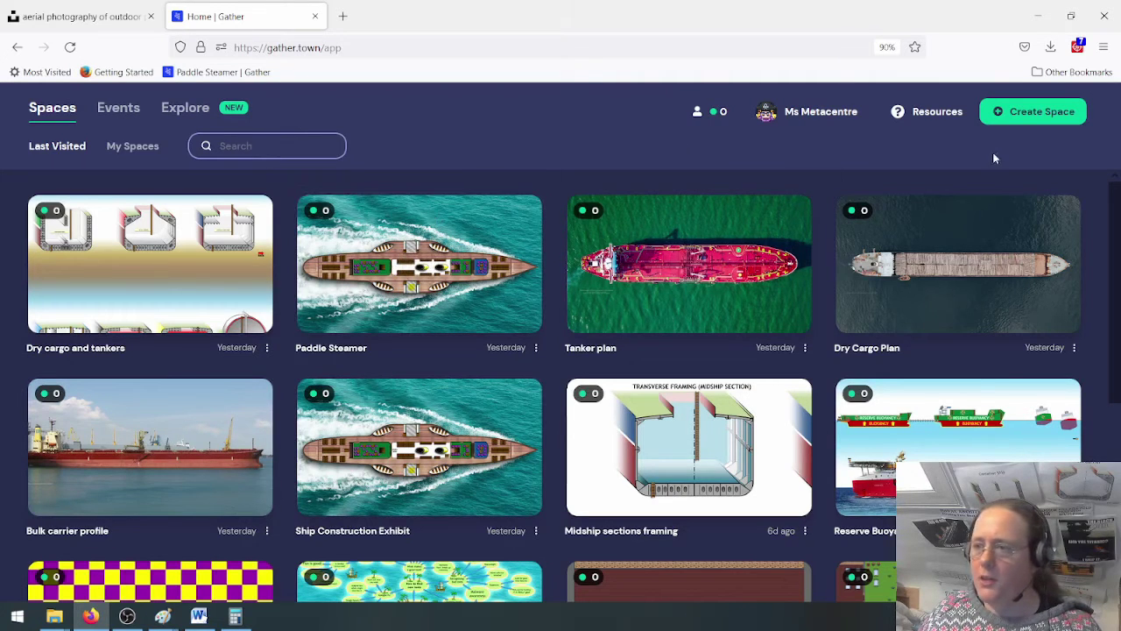
Start a new Gather space and confirm the Places use case
left_click(1036, 119)
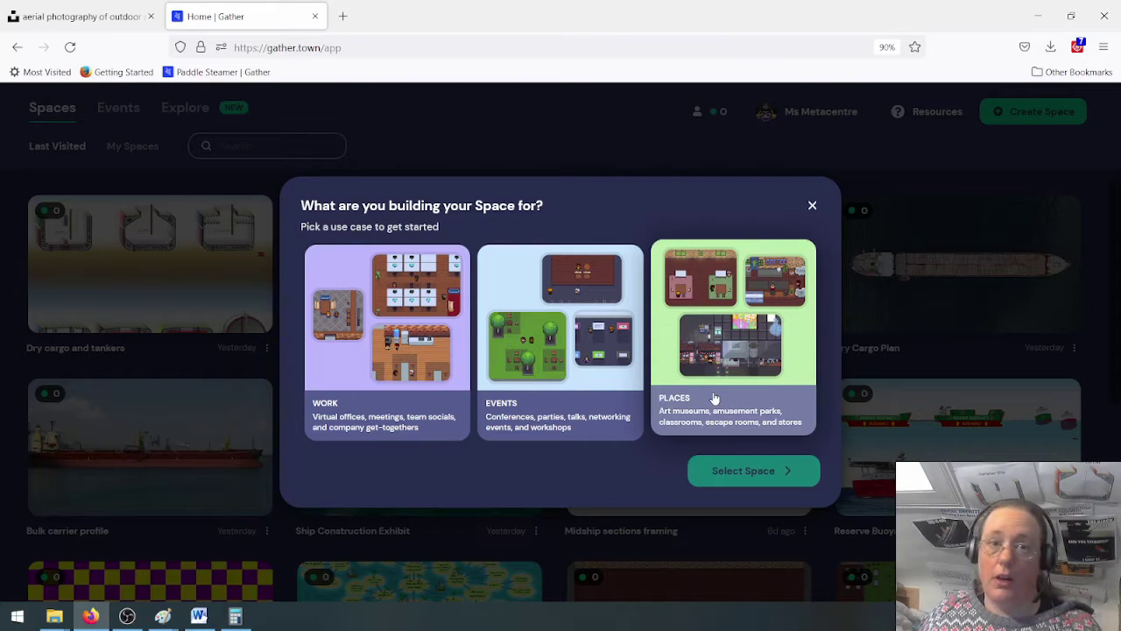
left_click(785, 391)
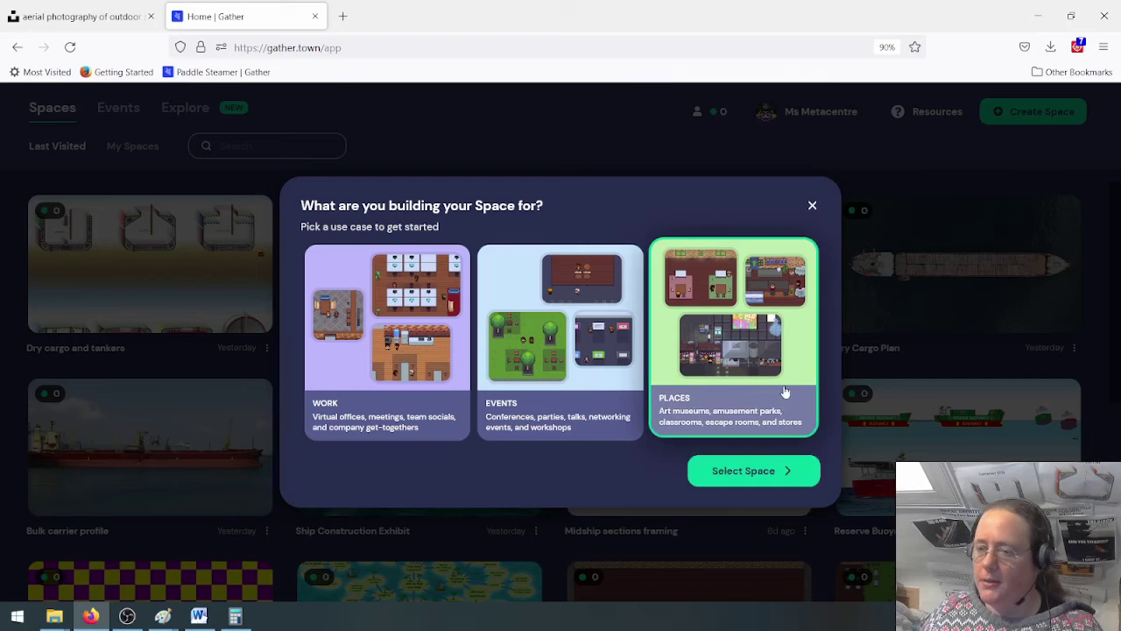
left_click(782, 482)
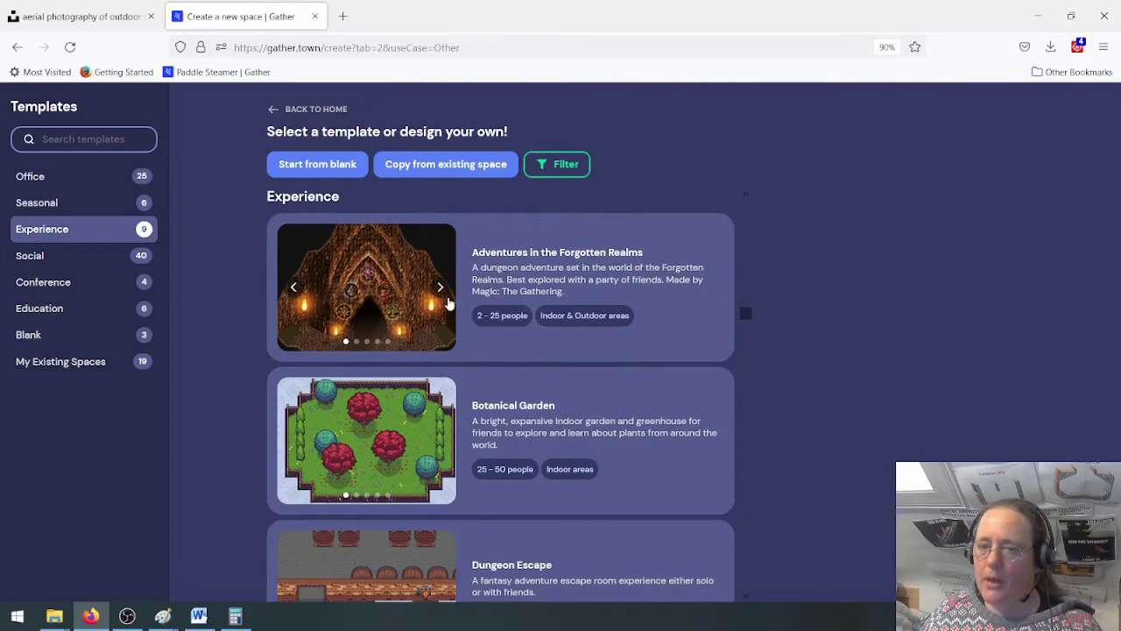
Create a Blank (Start from Scratch) space named 'Water Park' with purpose left as Other
left_click(319, 171)
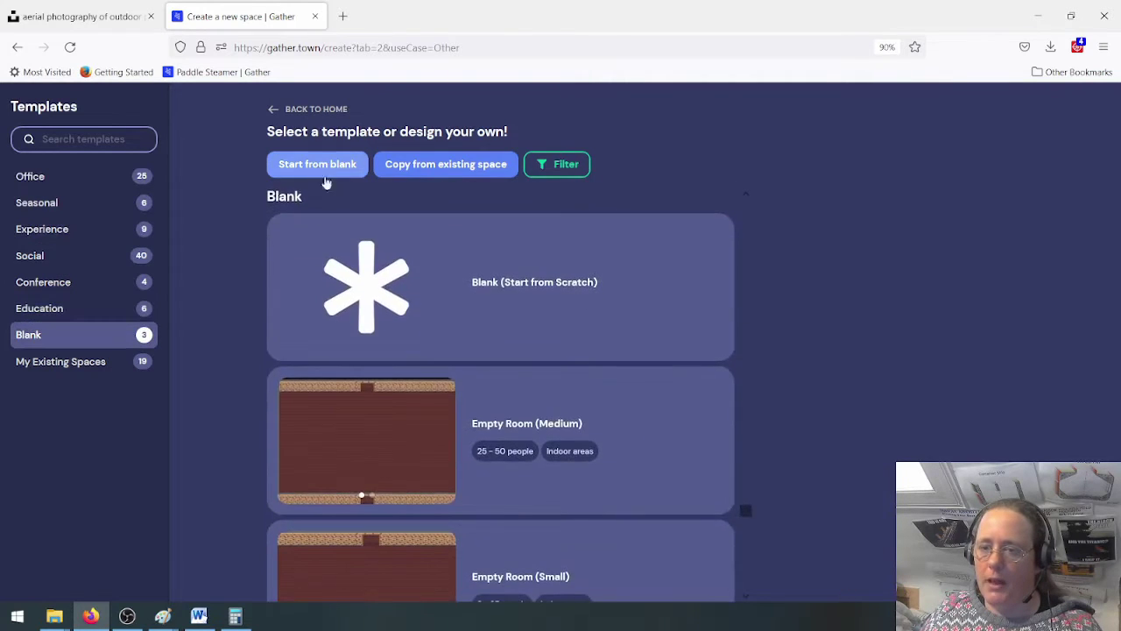
left_click(410, 348)
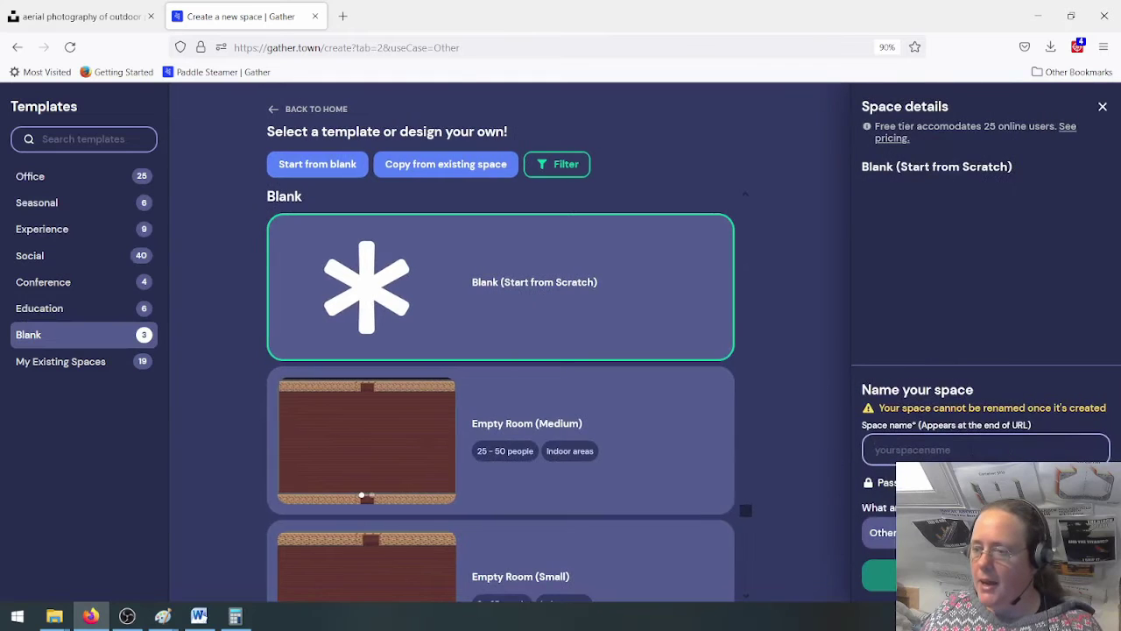
left_click(985, 449)
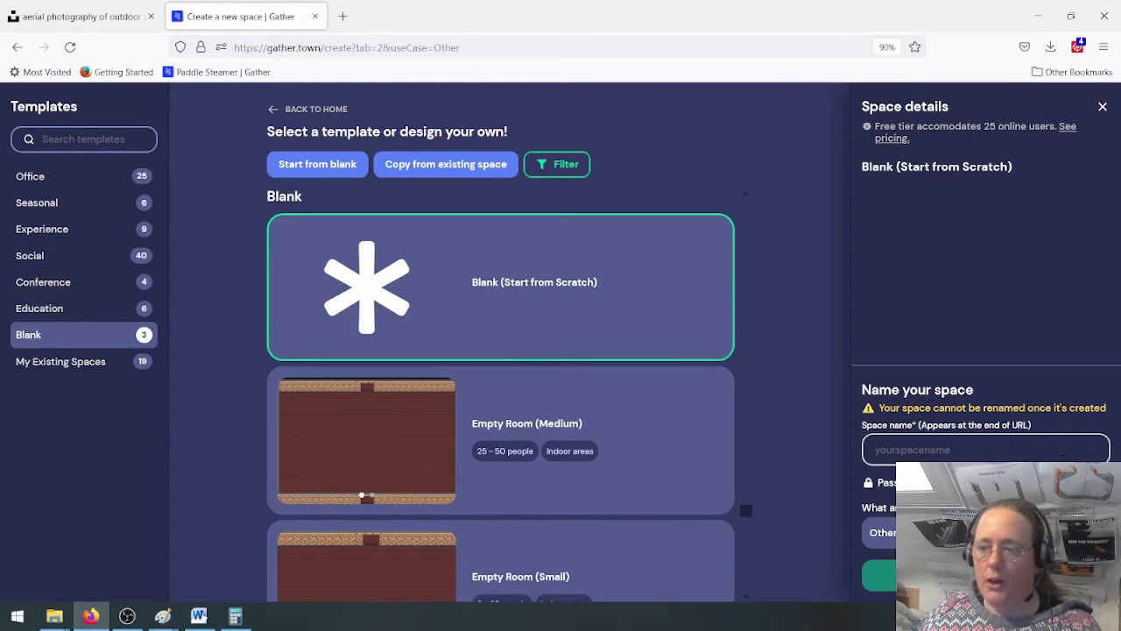
type("Water Park")
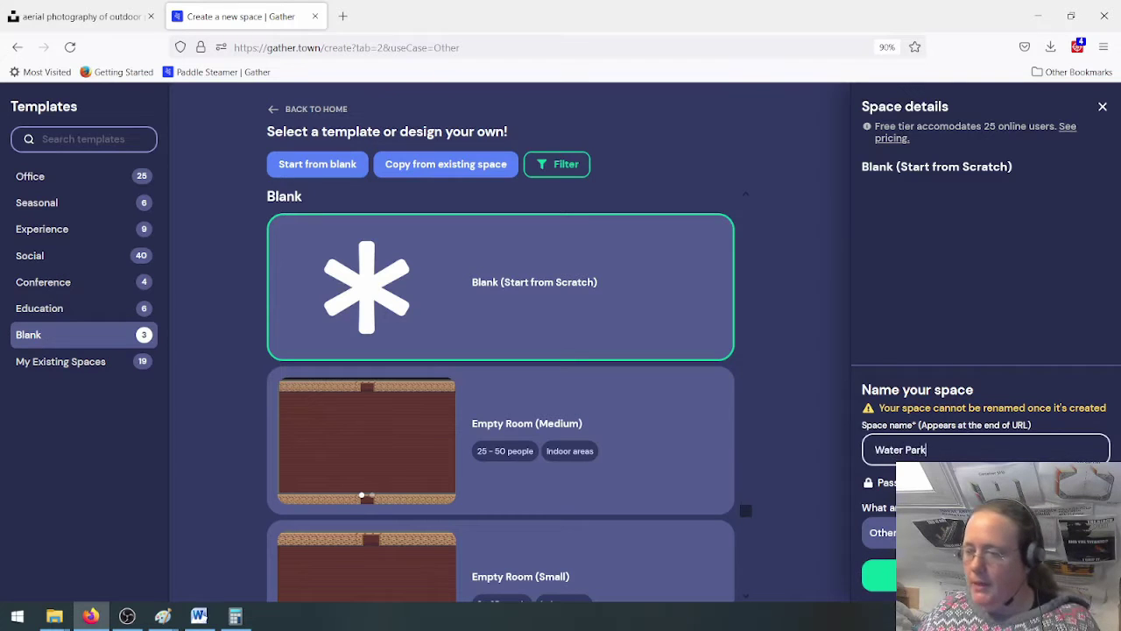
left_click(880, 531)
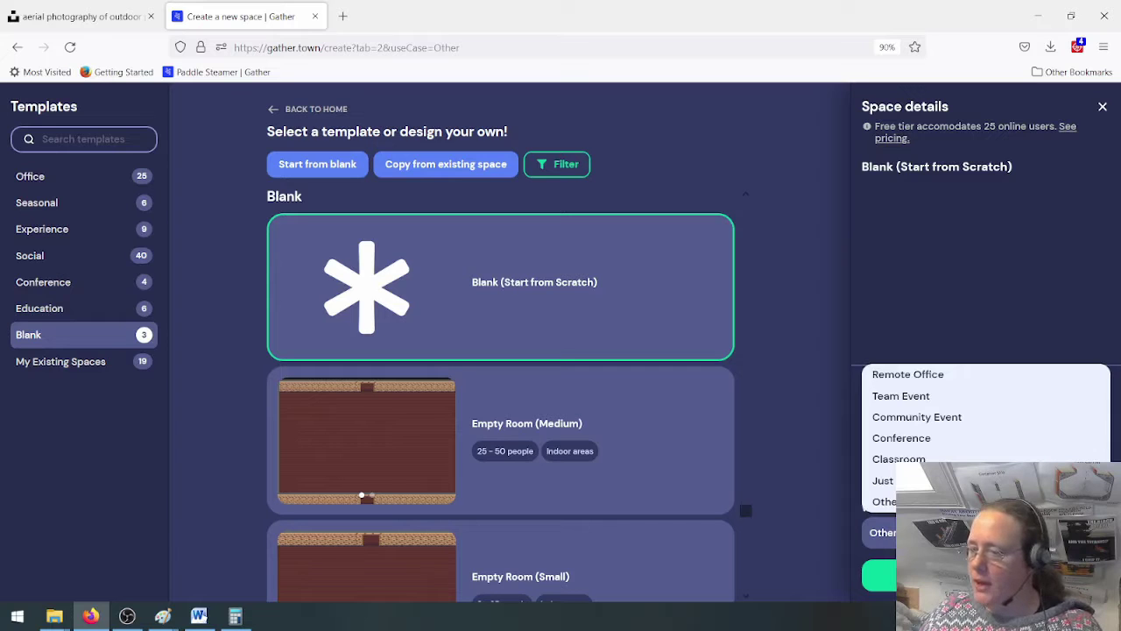
key("Escape")
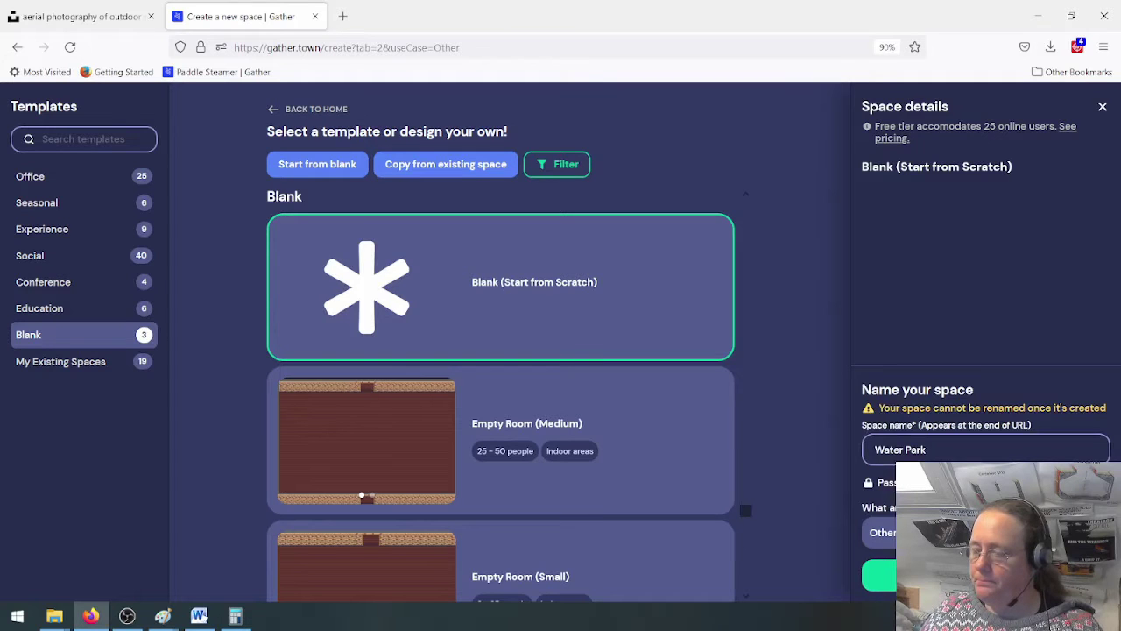
left_click(880, 575)
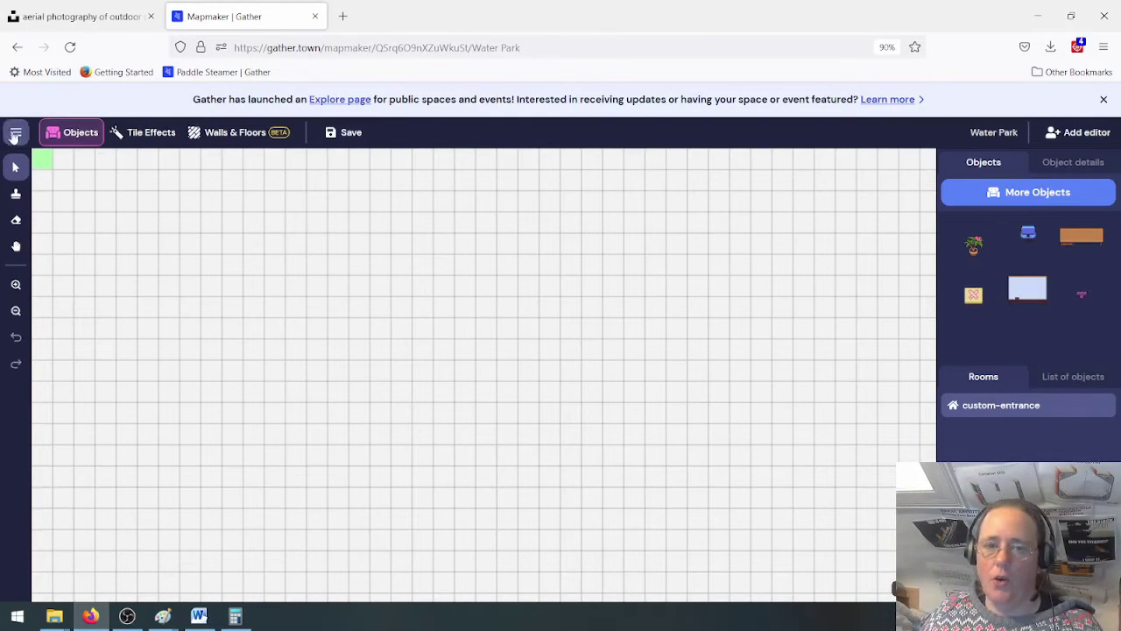
Open Water Park via Go to Space, dismiss the camera error, and join it
left_click(14, 136)
left_click(88, 162)
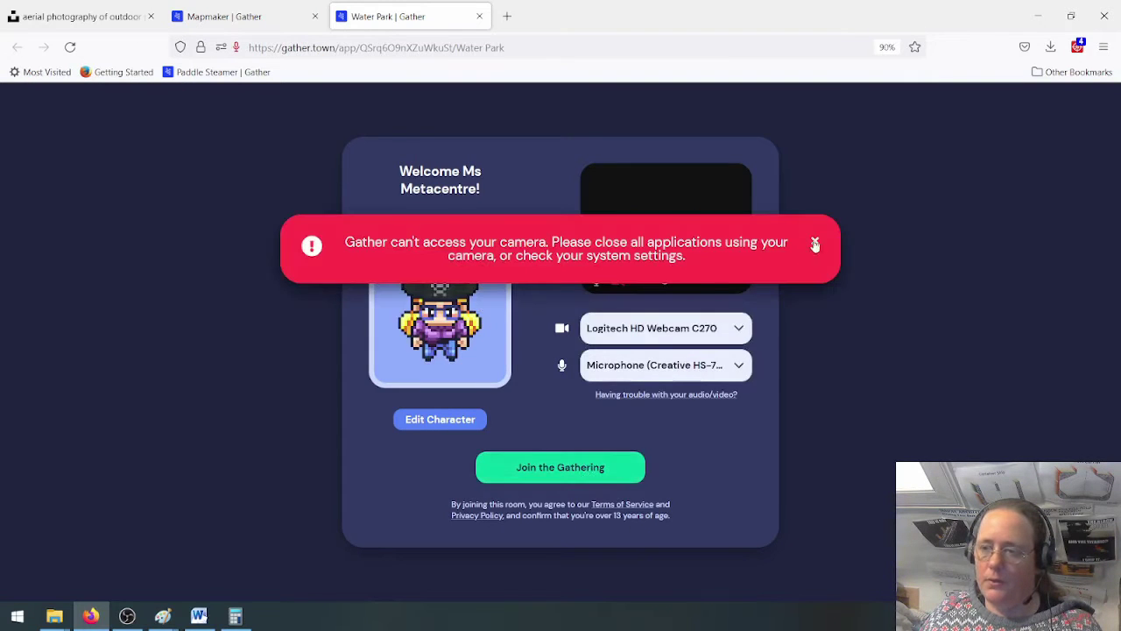
left_click(812, 241)
left_click(581, 464)
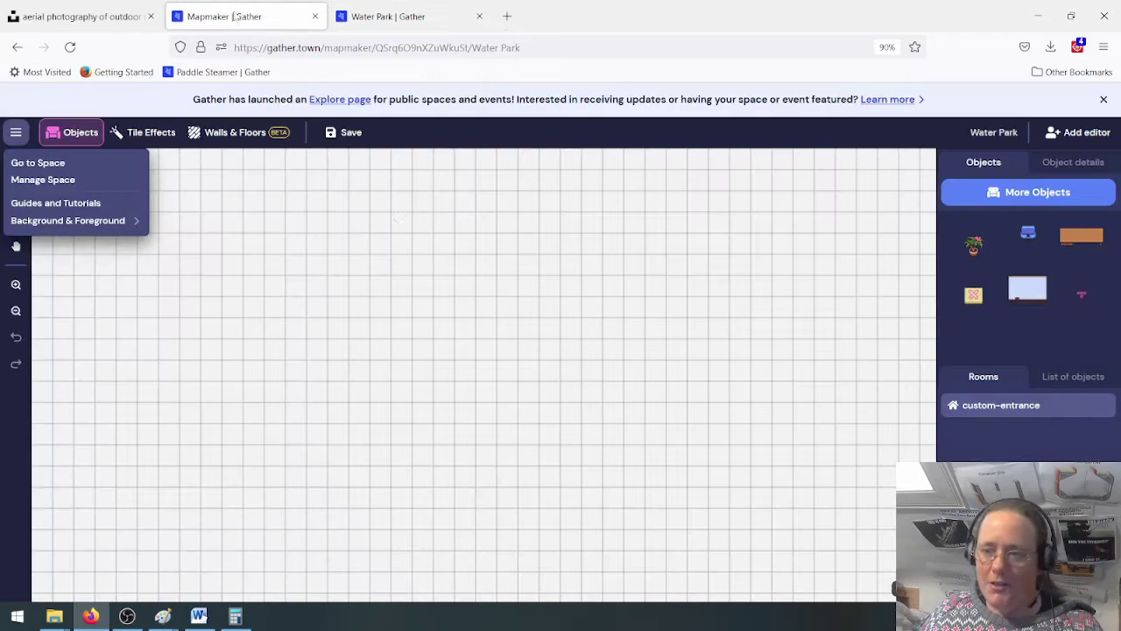
Upload 'Water Park background.jpg' as the map background in Mapmaker
left_click(227, 12)
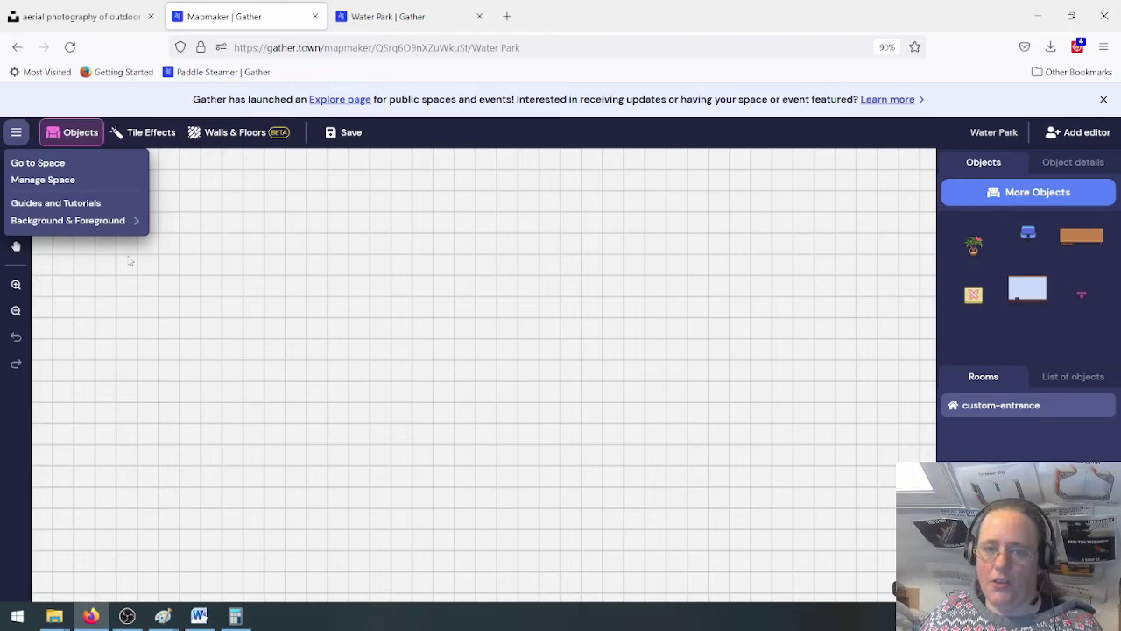
left_click(101, 267)
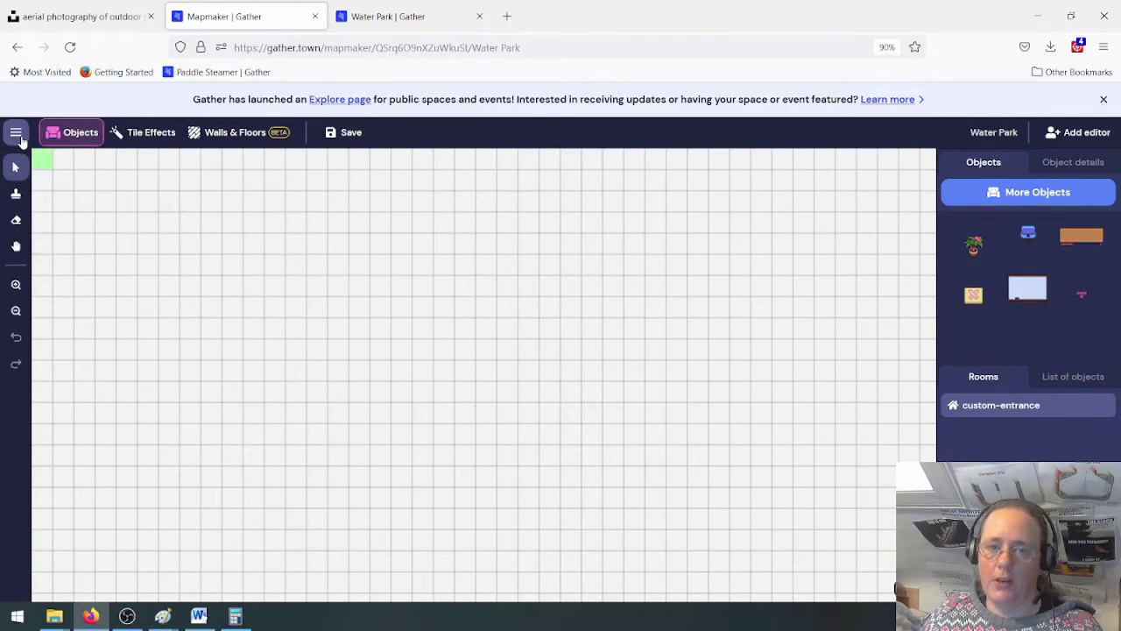
left_click(19, 138)
mouse_move(93, 223)
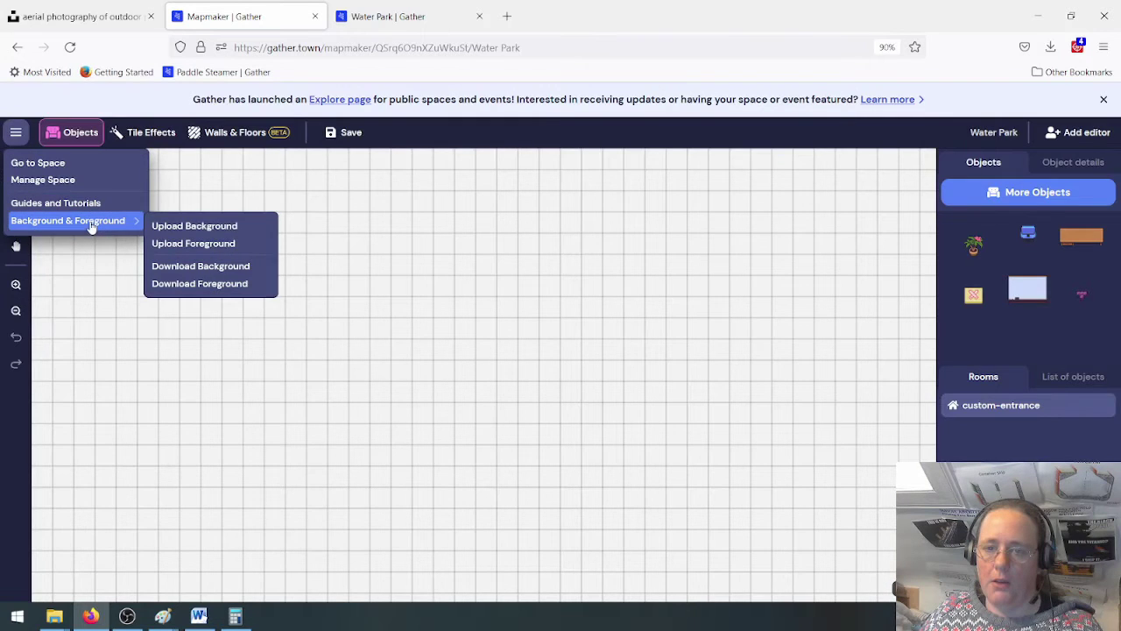
left_click(247, 227)
left_click(619, 358)
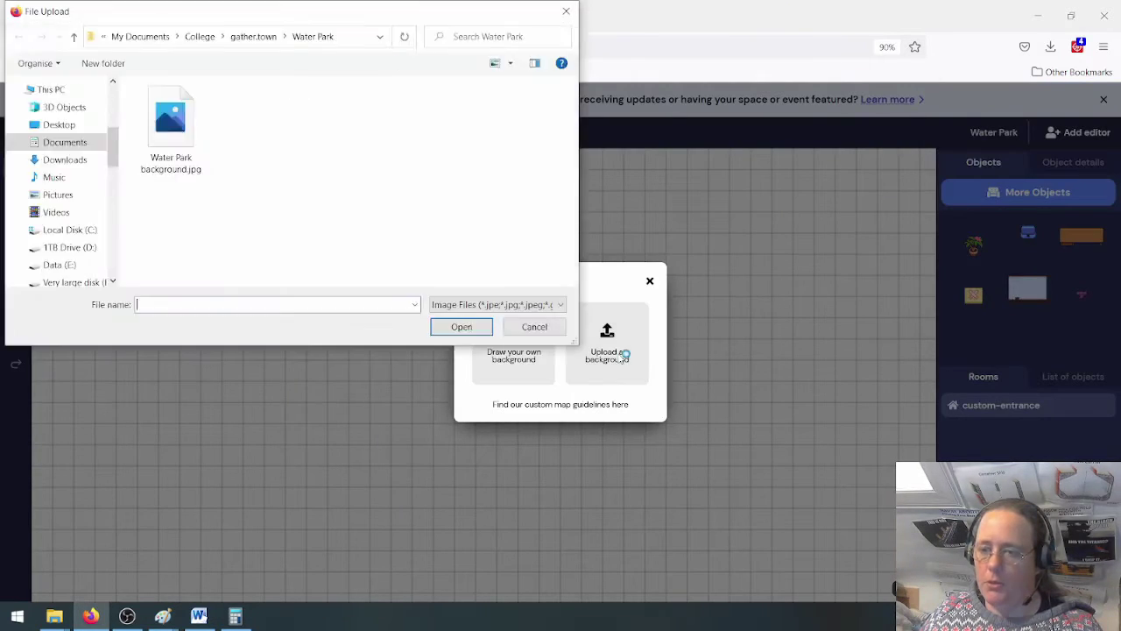
double_click(170, 123)
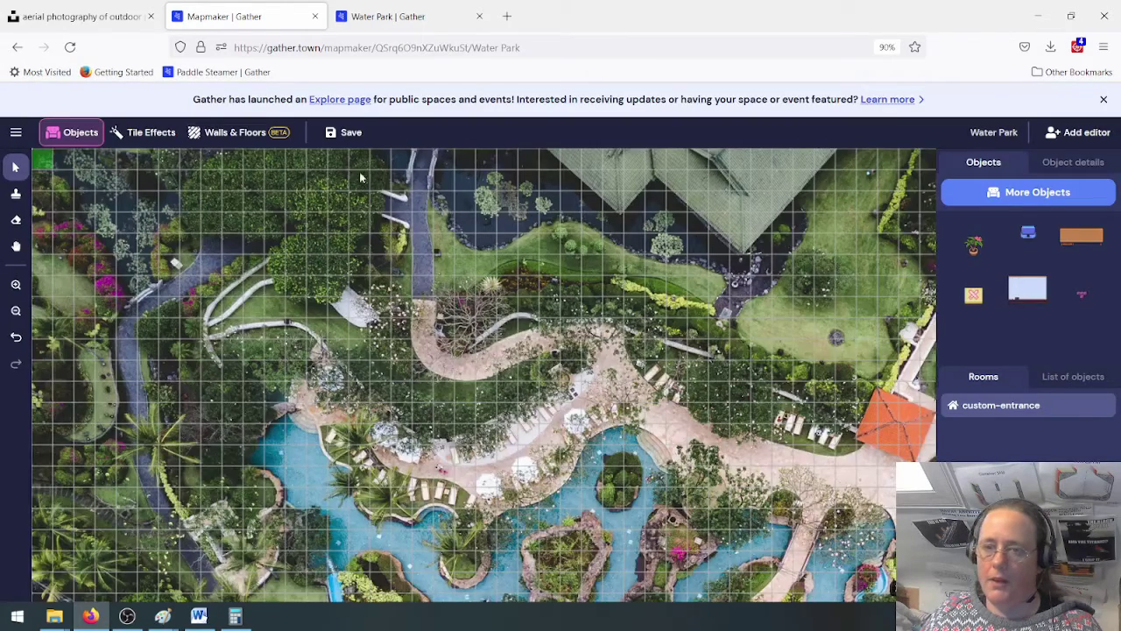
Save the map, then reload and rejoin Water Park to see the aerial background
left_click(344, 133)
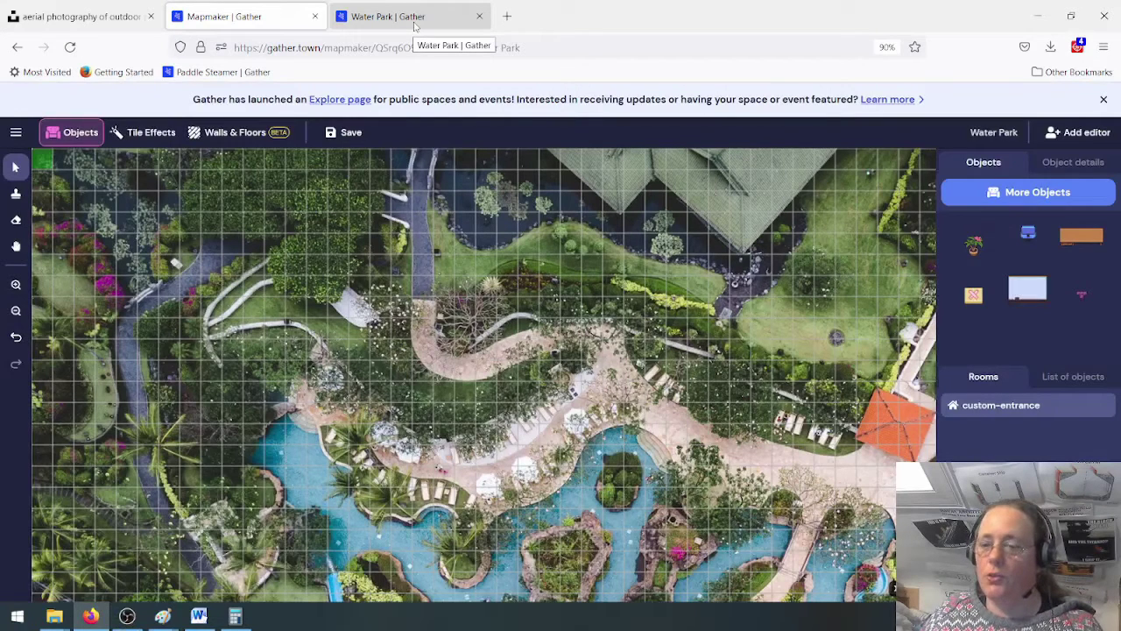
left_click(415, 25)
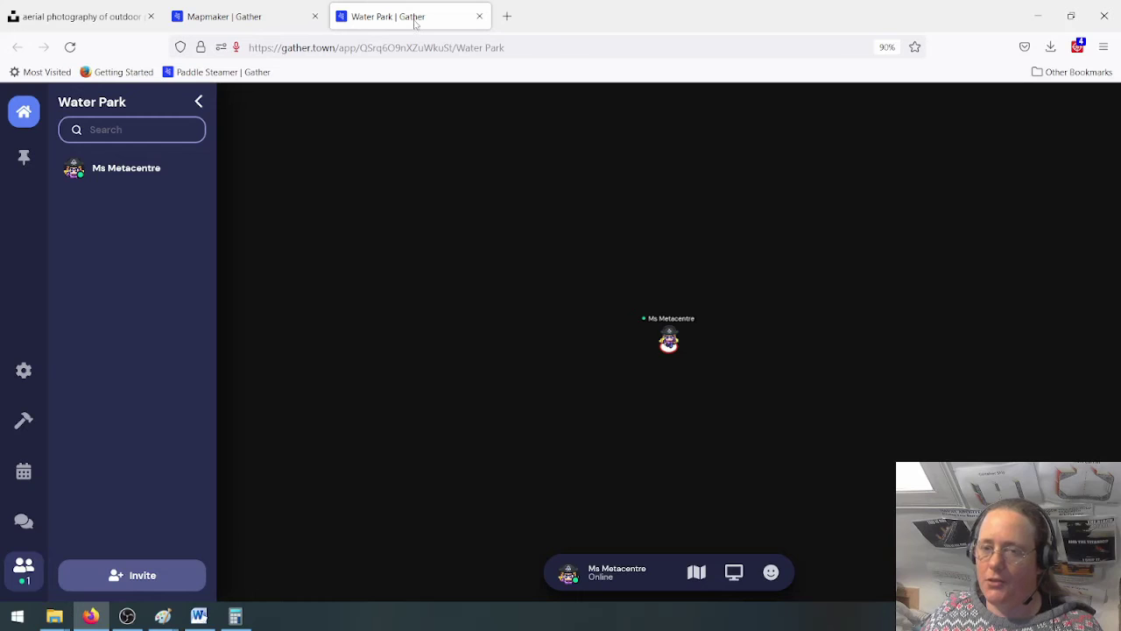
key("Right")
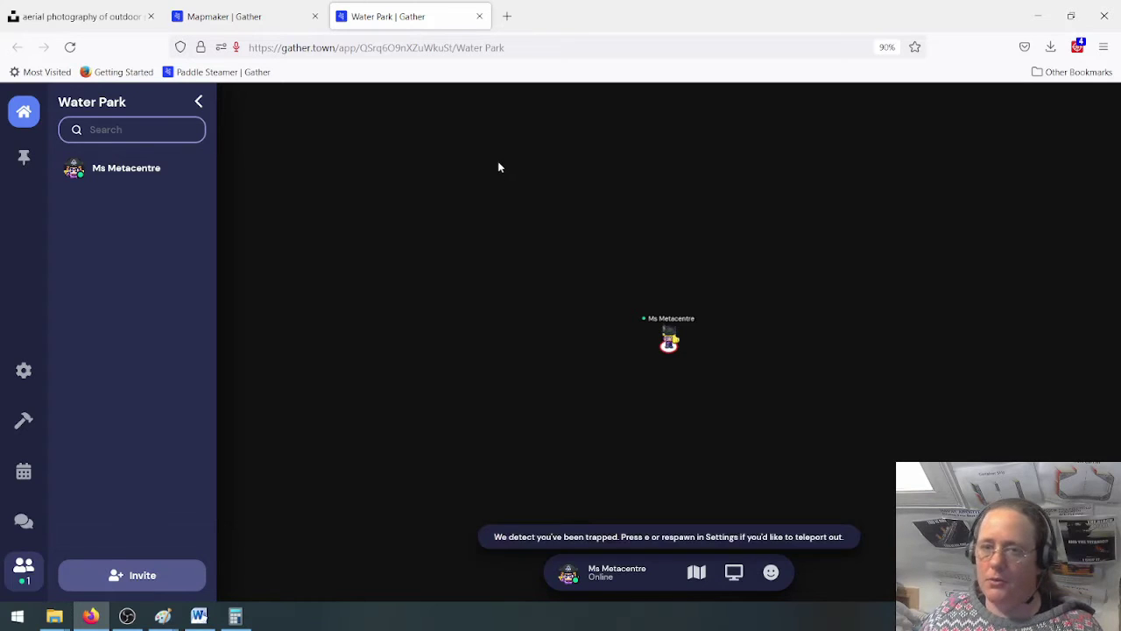
left_click(70, 47)
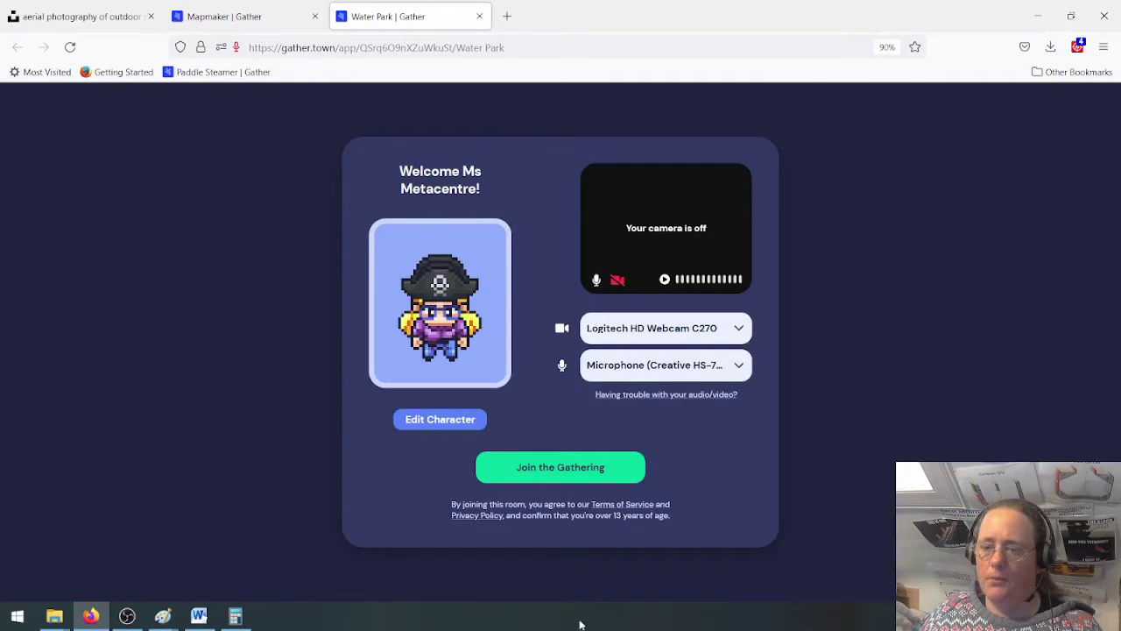
left_click(518, 460)
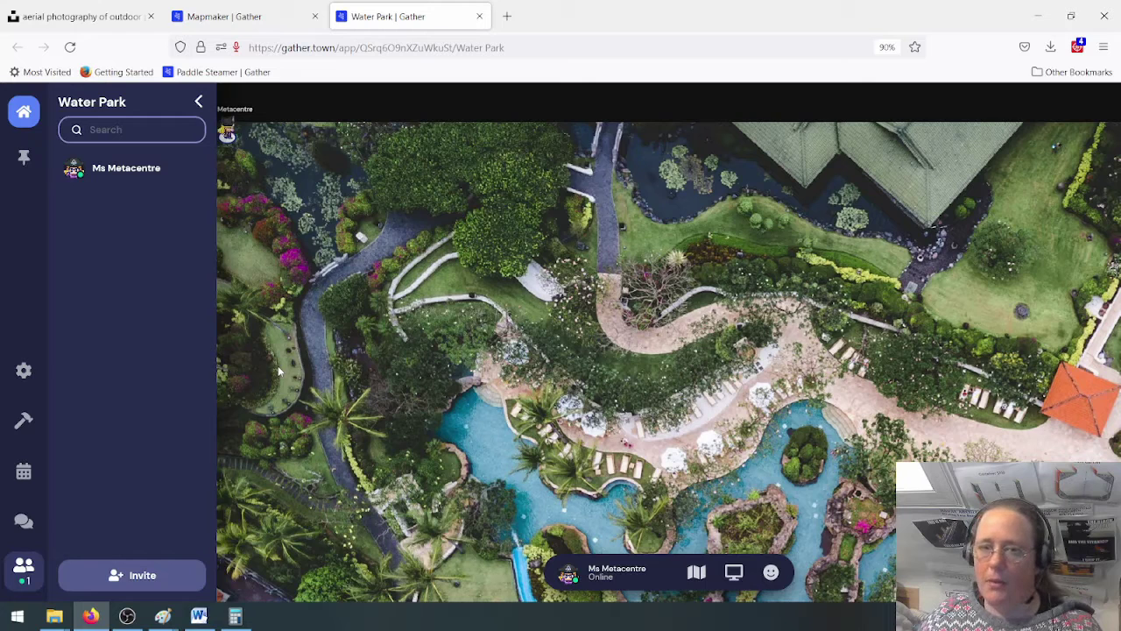
Walk the avatar along the top edge and curved walkway to the lounge chairs by the orange umbrella
key("Right")
key("Right")
key("Right")
key("Right")
key("Right")
key("Right")
key("Right")
key("Right")
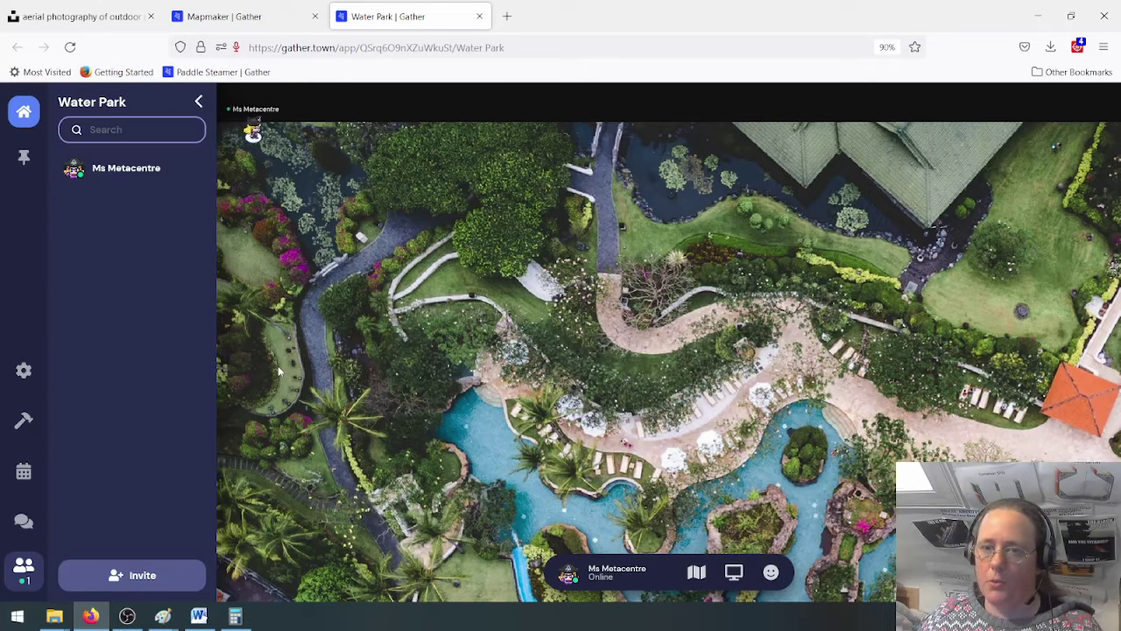
key("Right")
key("Right")
key("Right")
key("Right")
key("Right")
key("Right")
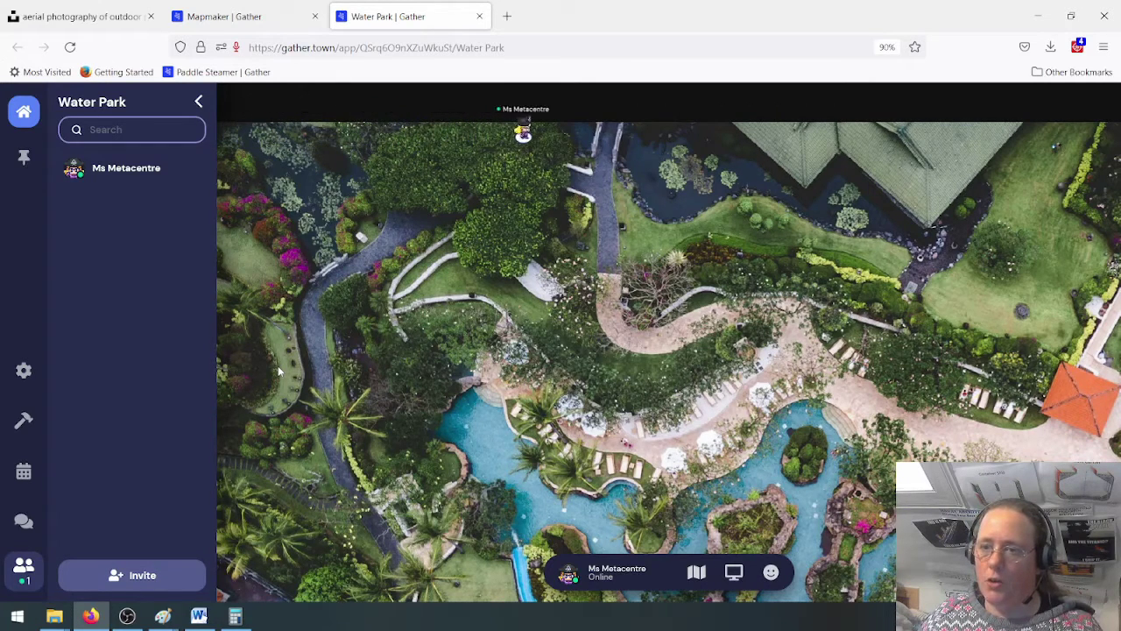
key("Down")
key("Down")
key("Down")
key("Down")
key("Down")
key("Down")
key("Down")
key("Right")
key("Right")
key("Right")
key("Right")
key("Right")
key("Right")
key("Right")
key("Right")
key("Right")
key("Right")
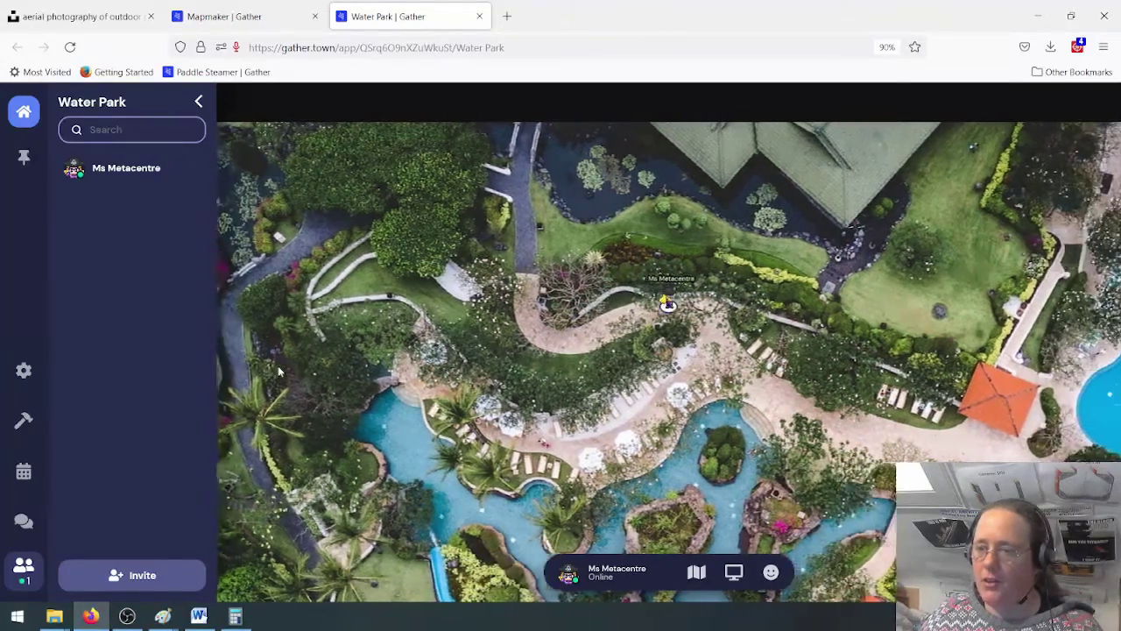
key("Down")
key("Down")
key("Right")
key("Right")
key("Down")
key("Right")
key("Right")
key("Down")
key("Right")
key("Right")
key("Right")
key("Down")
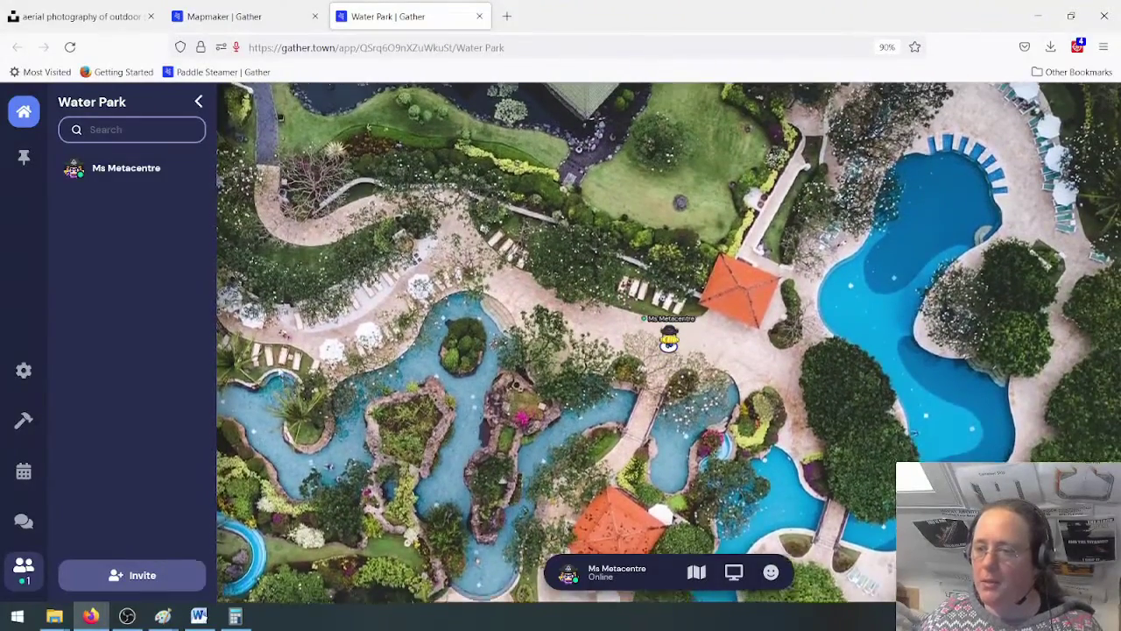
key("Up")
key("Up")
key("Right")
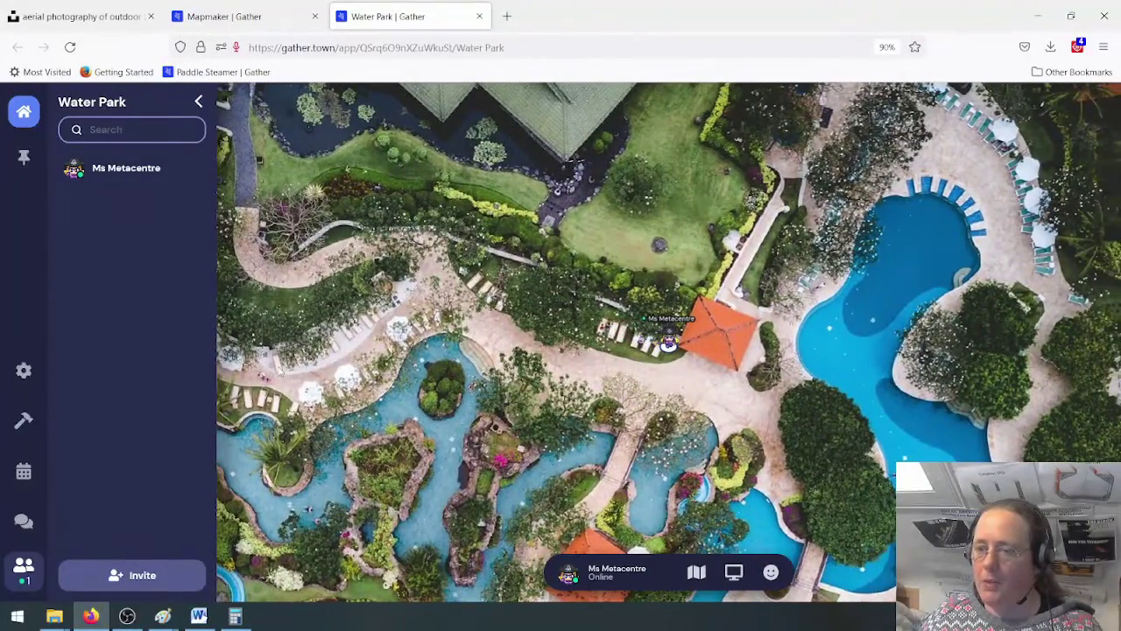
key("Left")
key("Down")
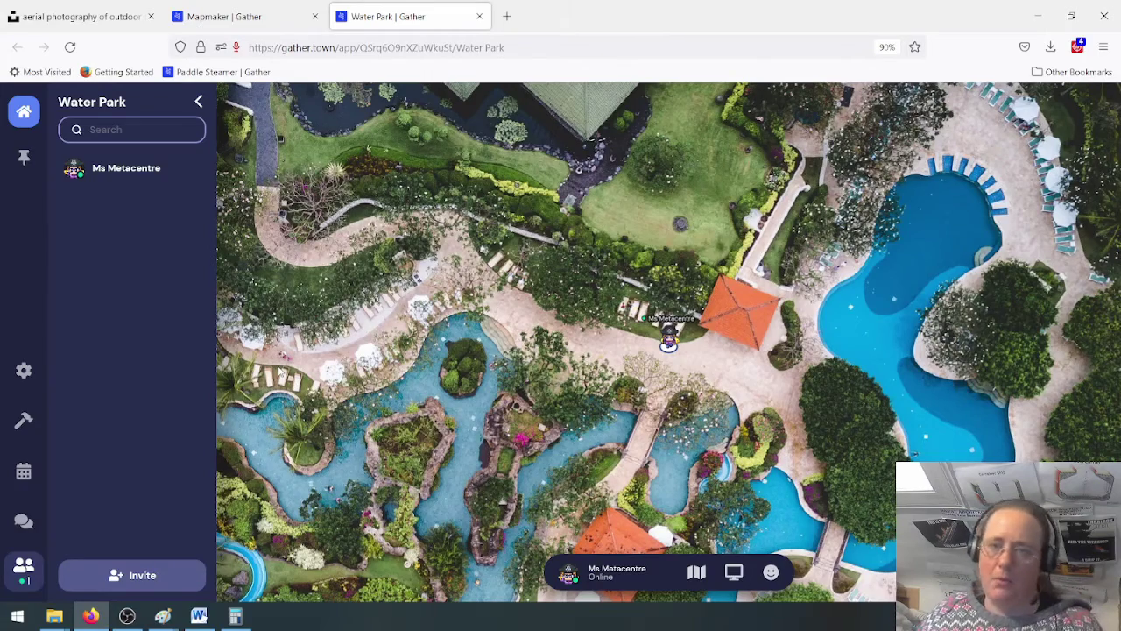
Walk the avatar down past the pools and across the park to the lower terrace umbrellas
key("Down")
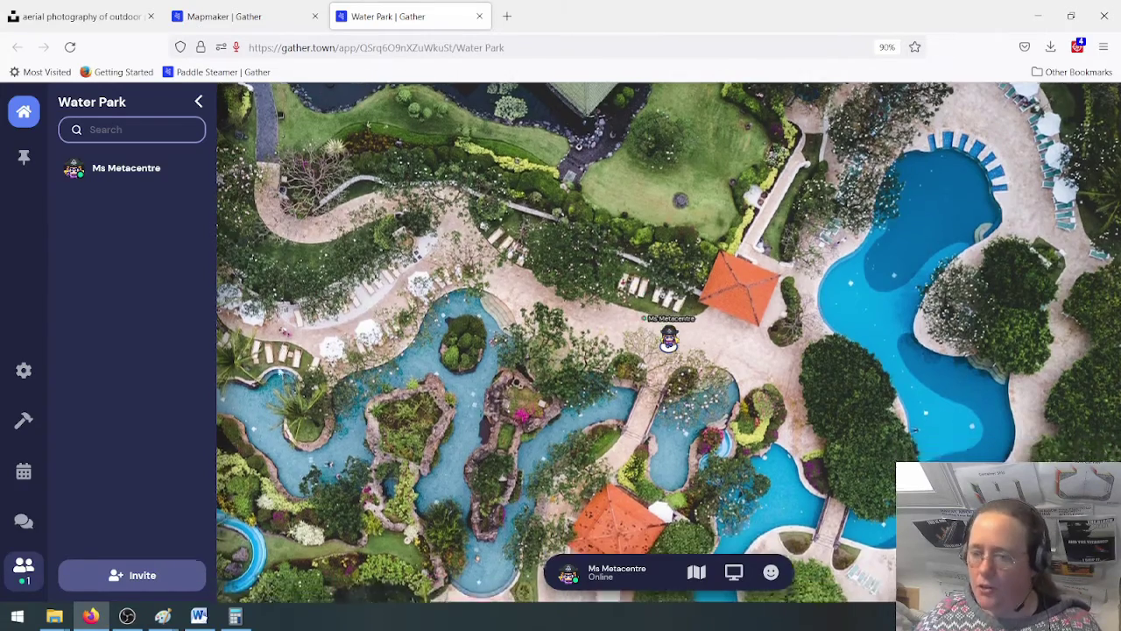
key("Left")
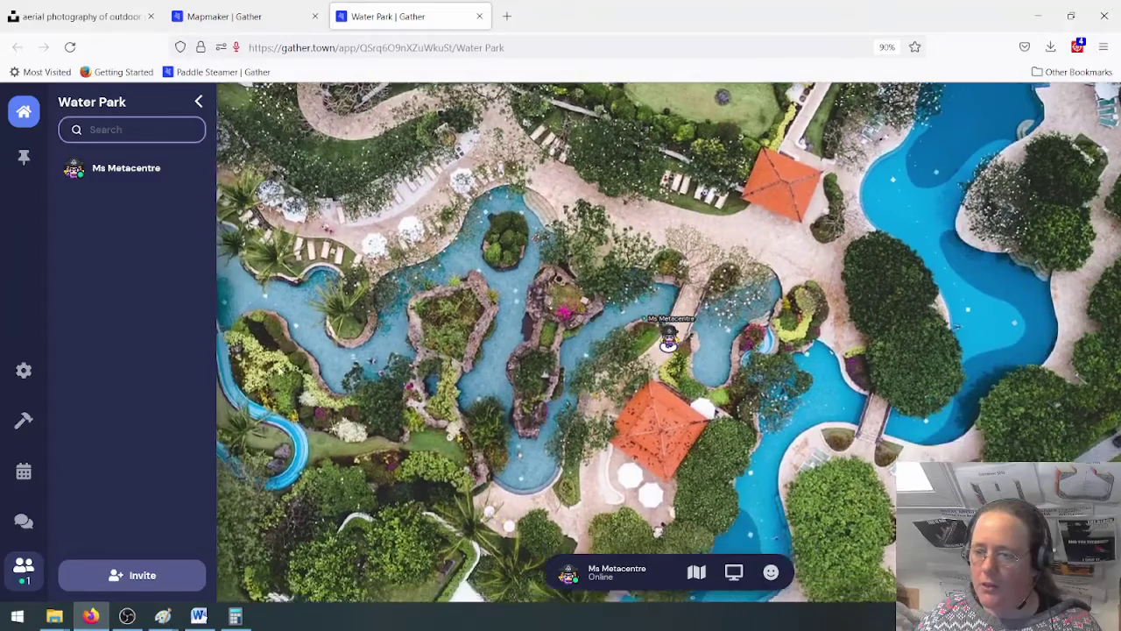
key("Right")
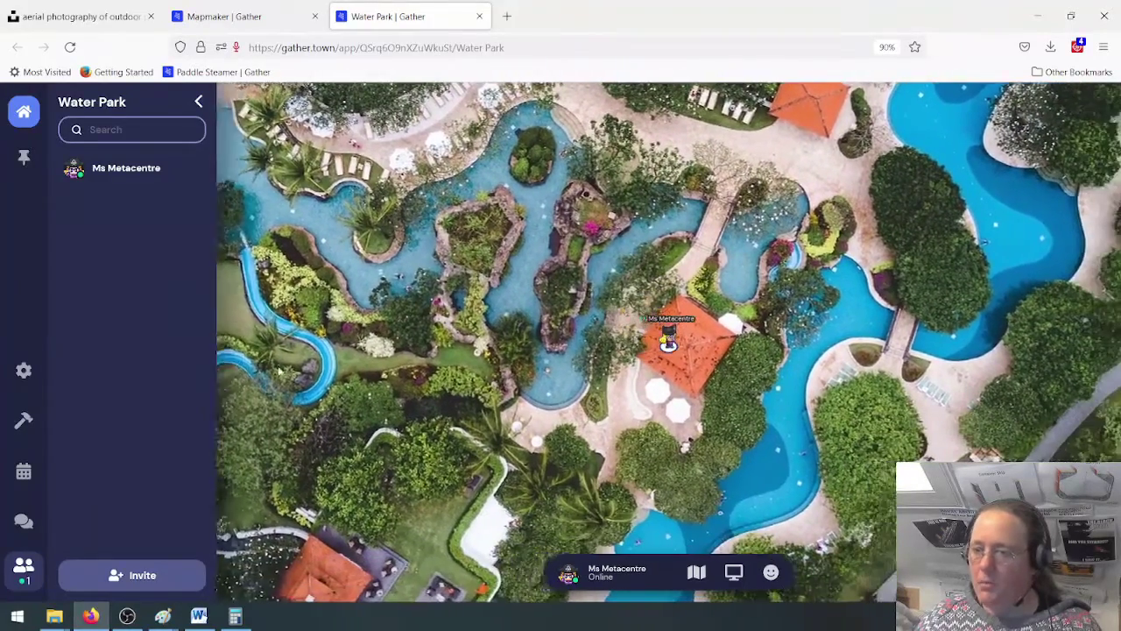
key("Down")
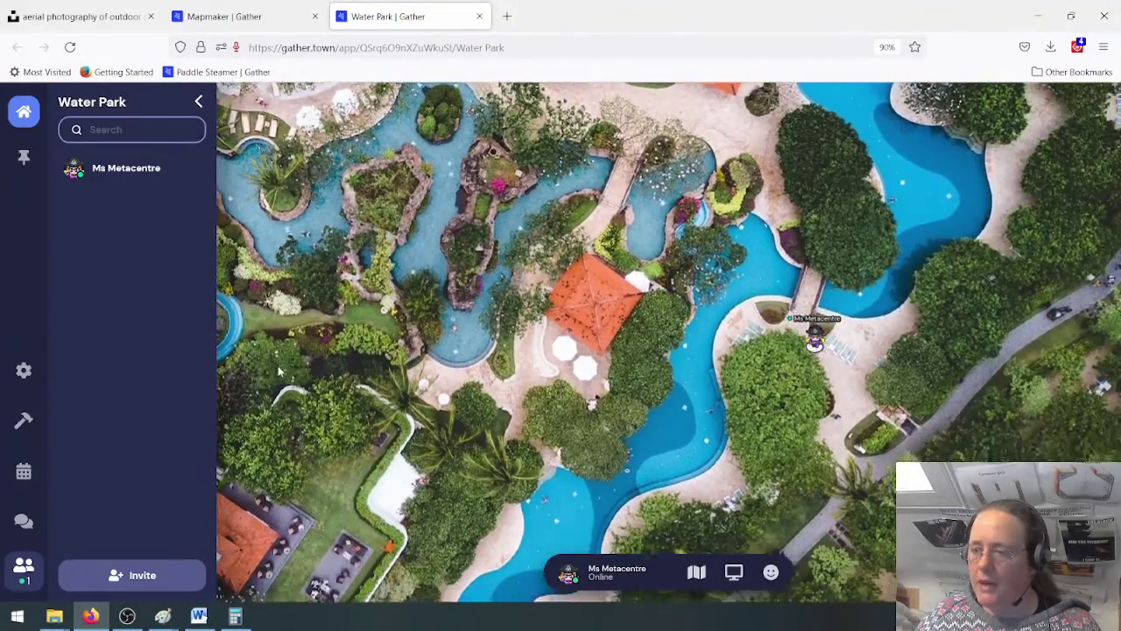
key("Left")
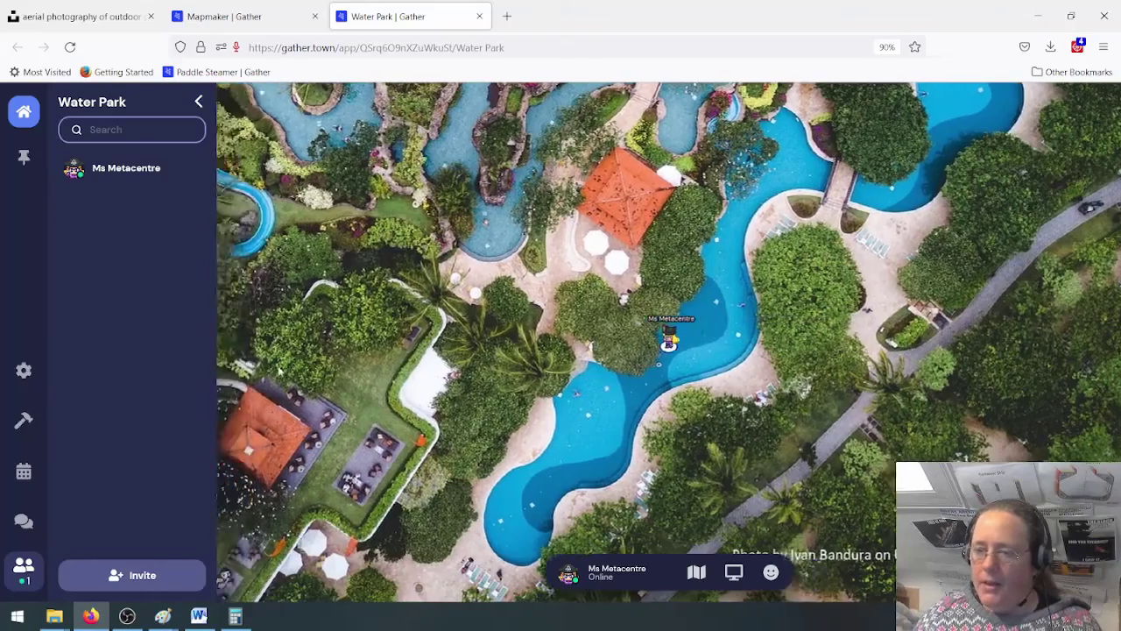
key("Down")
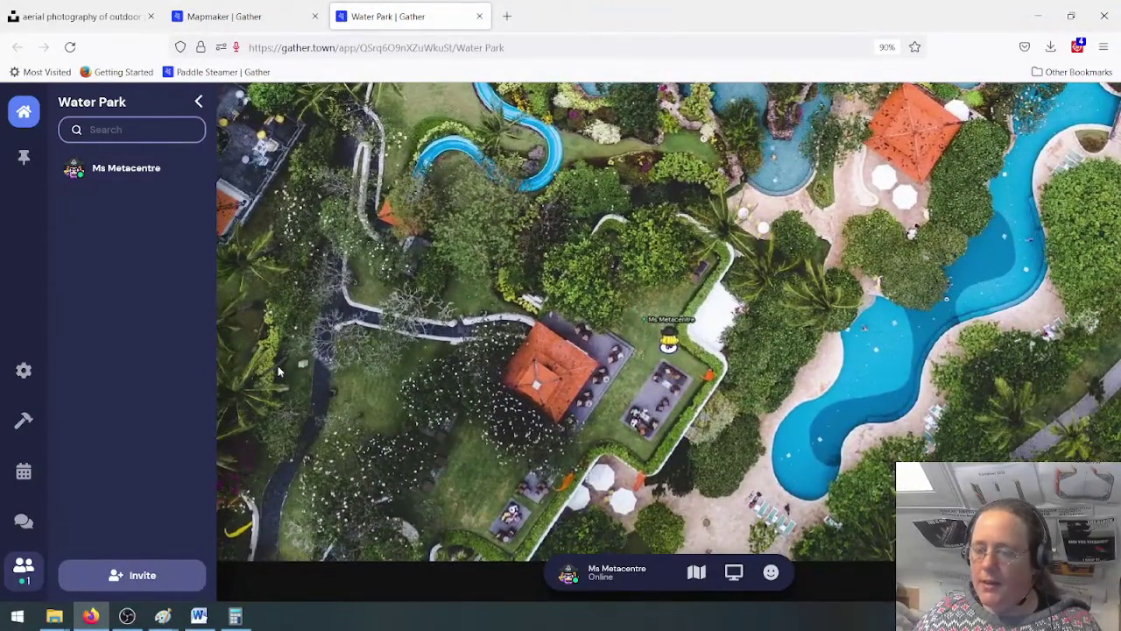
key("Up")
key("Up")
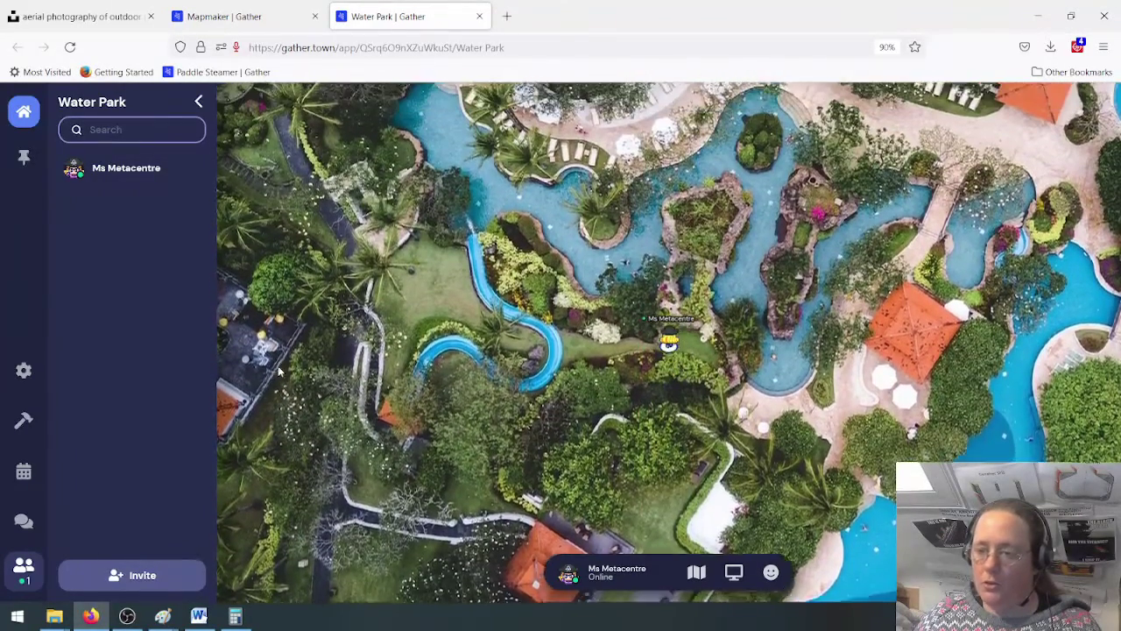
key("Left")
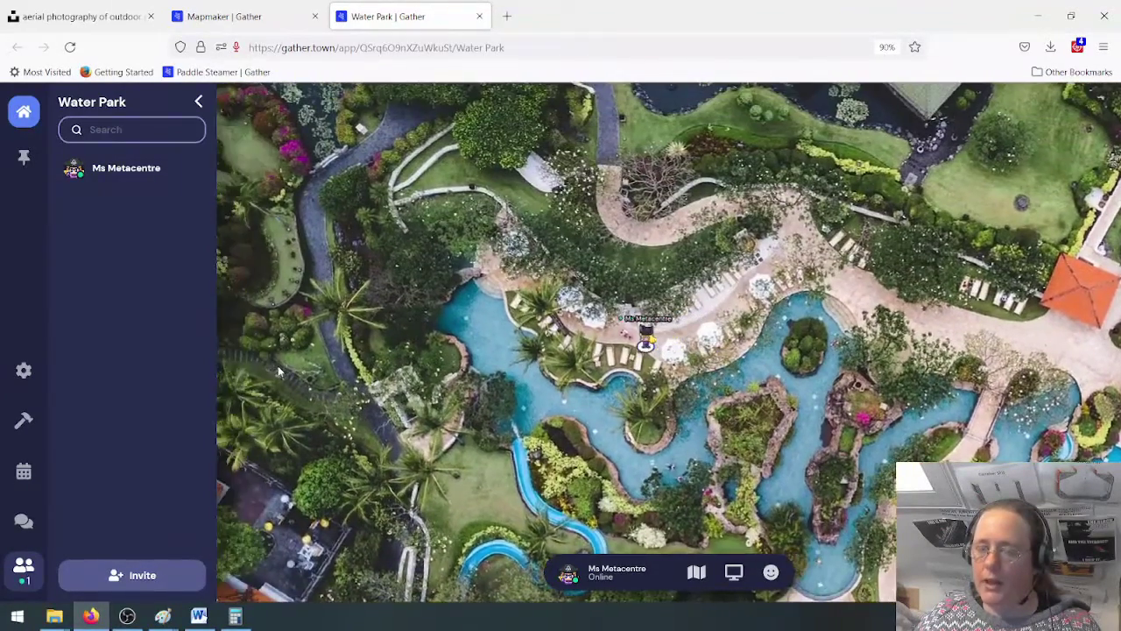
key("Up")
key("Down")
key("Down")
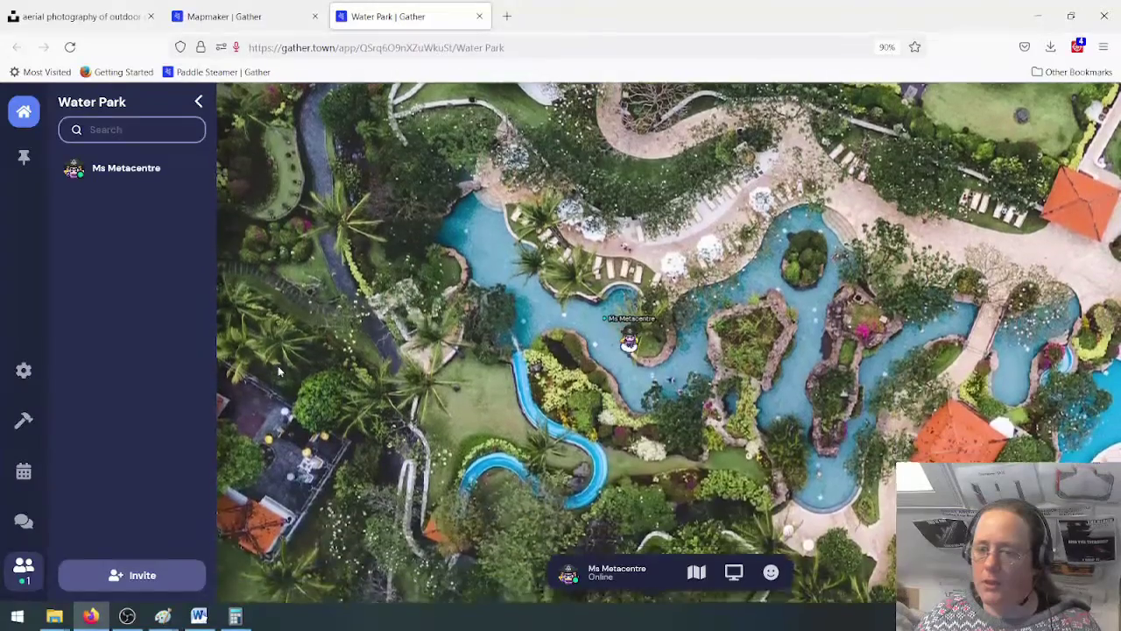
key("Down")
key("Right")
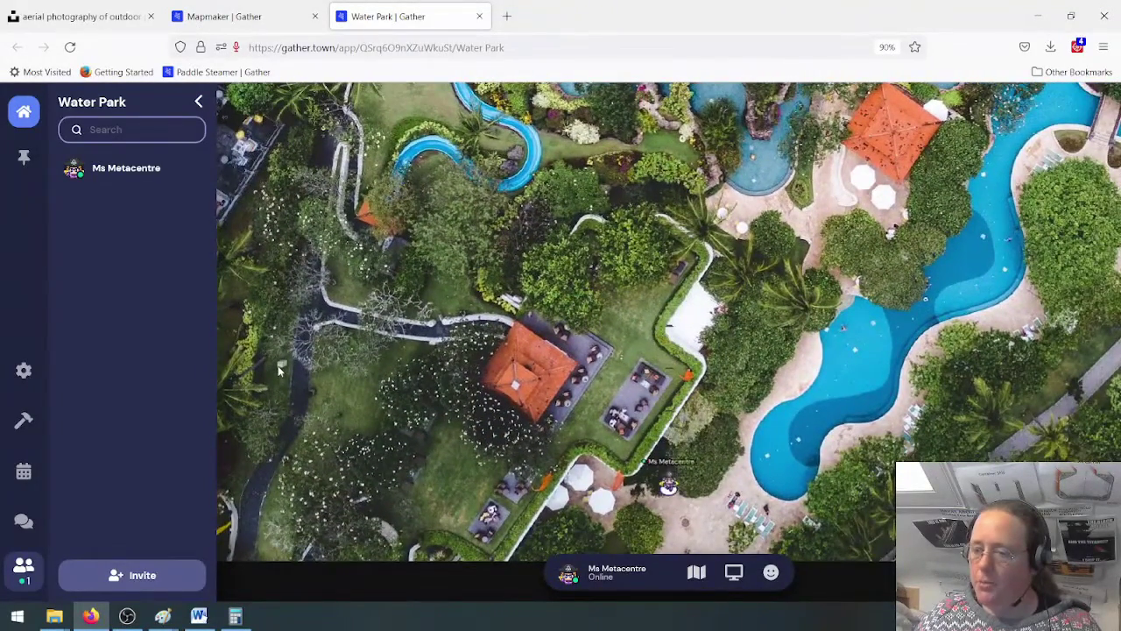
key("Right")
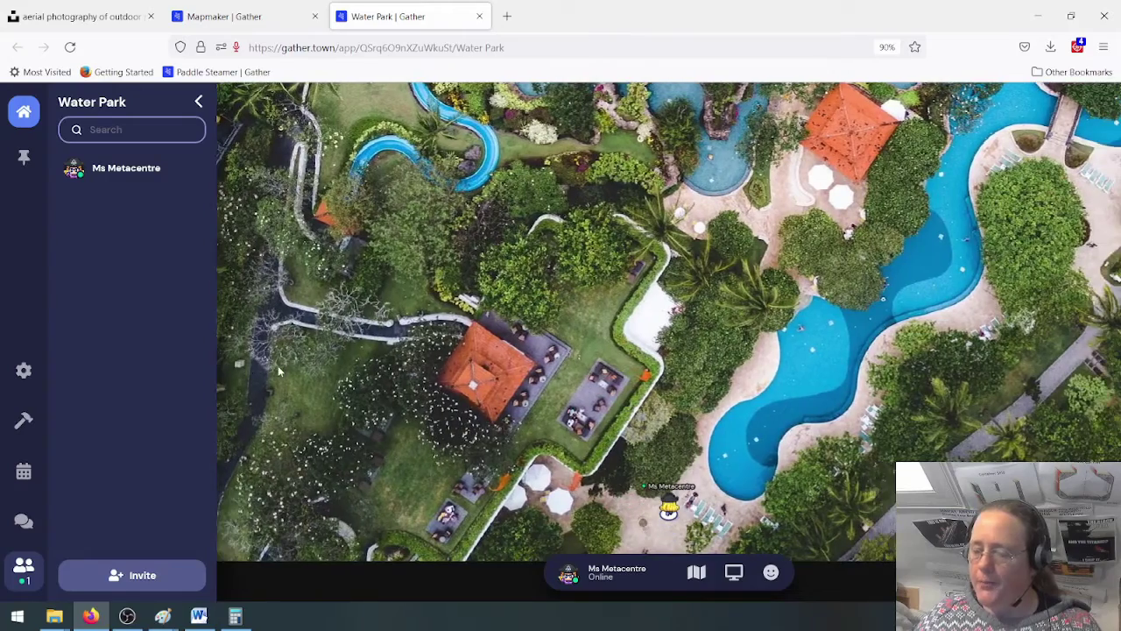
key("Down")
key("Up")
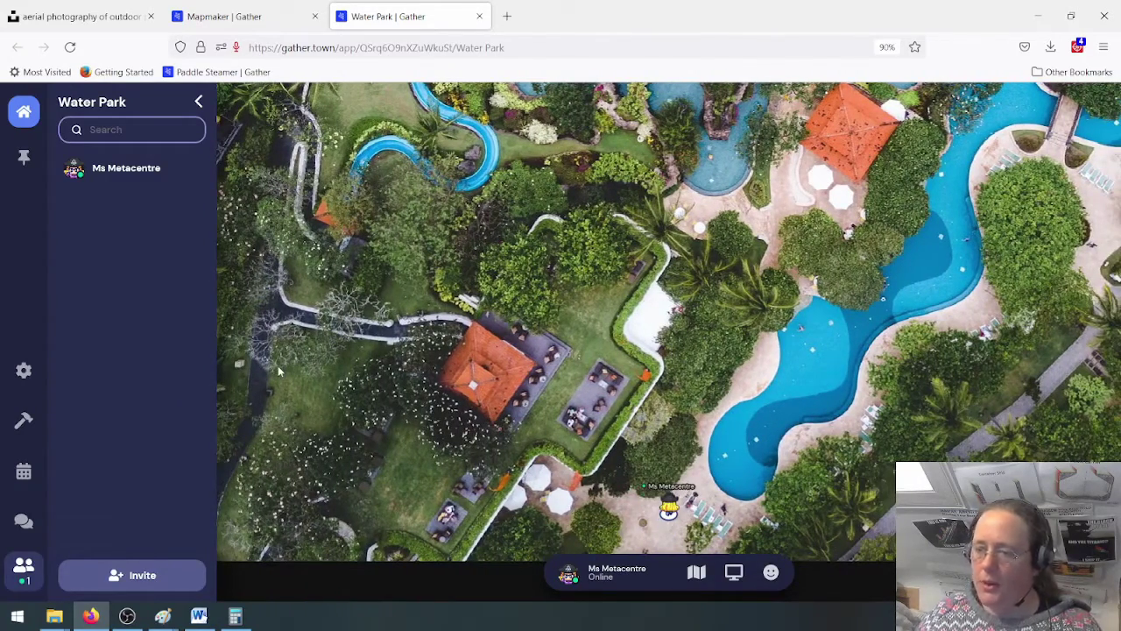
In Mapmaker's Tile Effects, select Spawn with the Stamp tool ready for placing
left_click(259, 15)
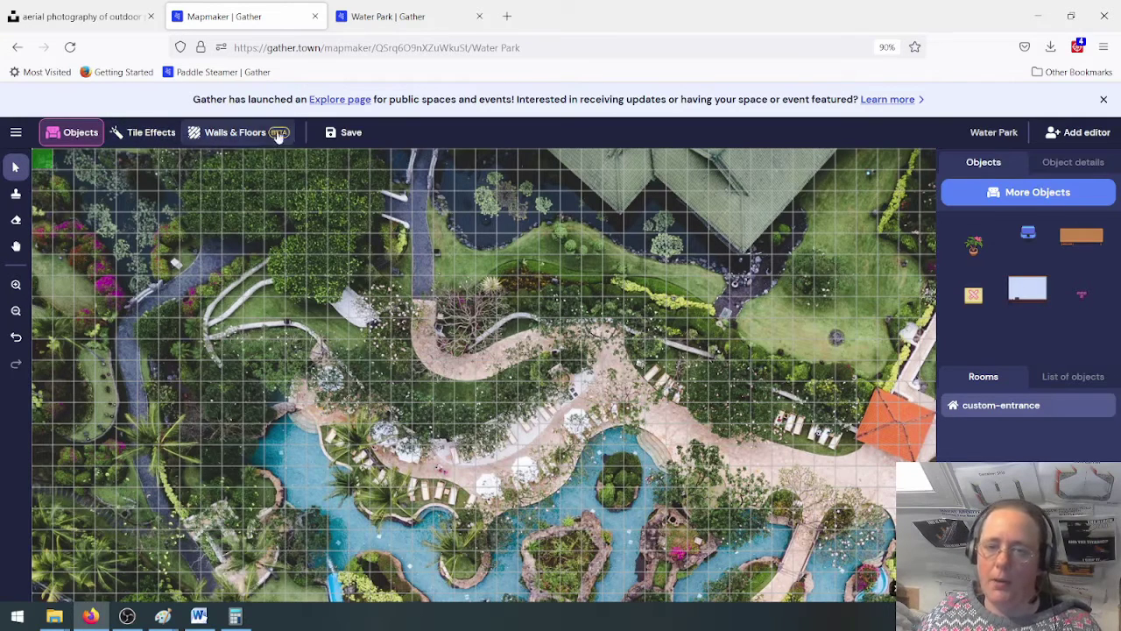
left_click(131, 134)
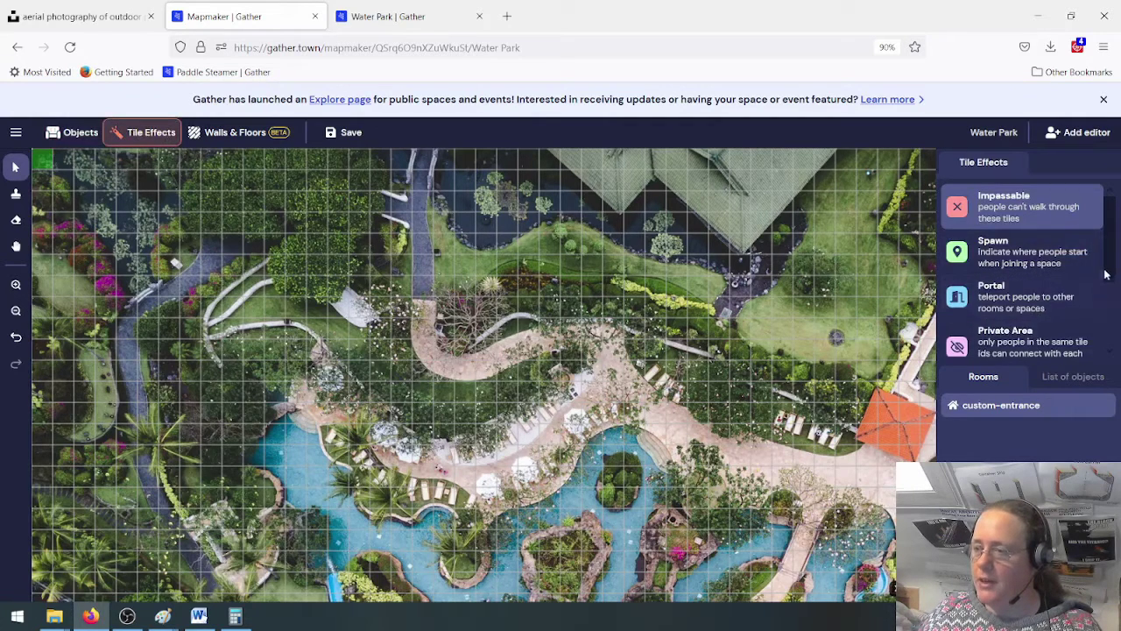
scroll(1103, 306, "down", 2)
scroll(1110, 316, "up", 2)
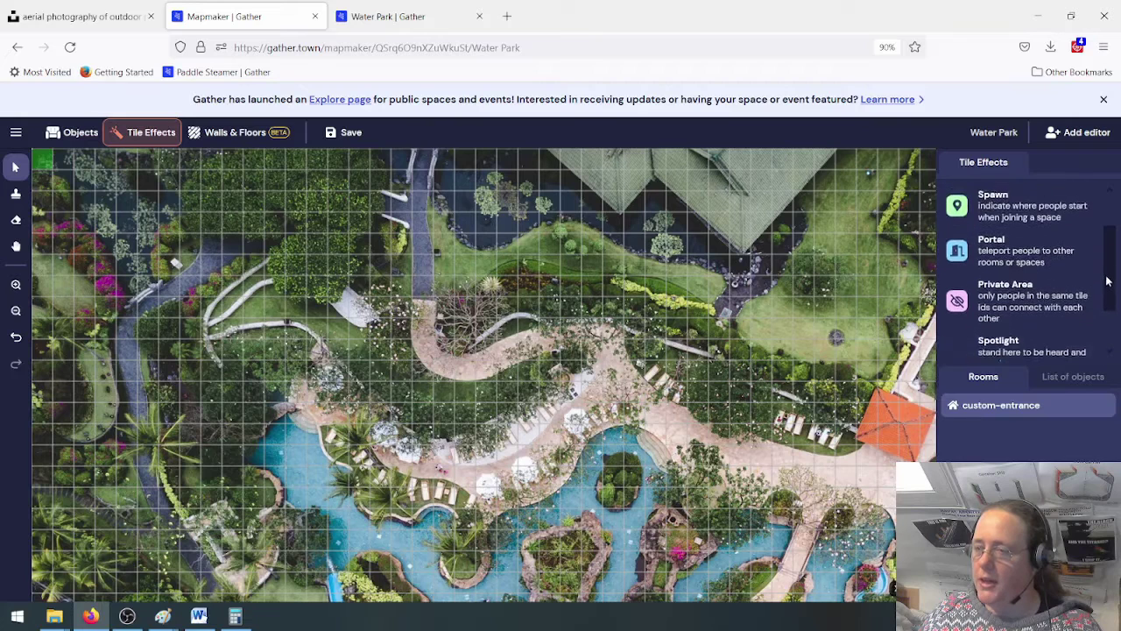
left_click(996, 263)
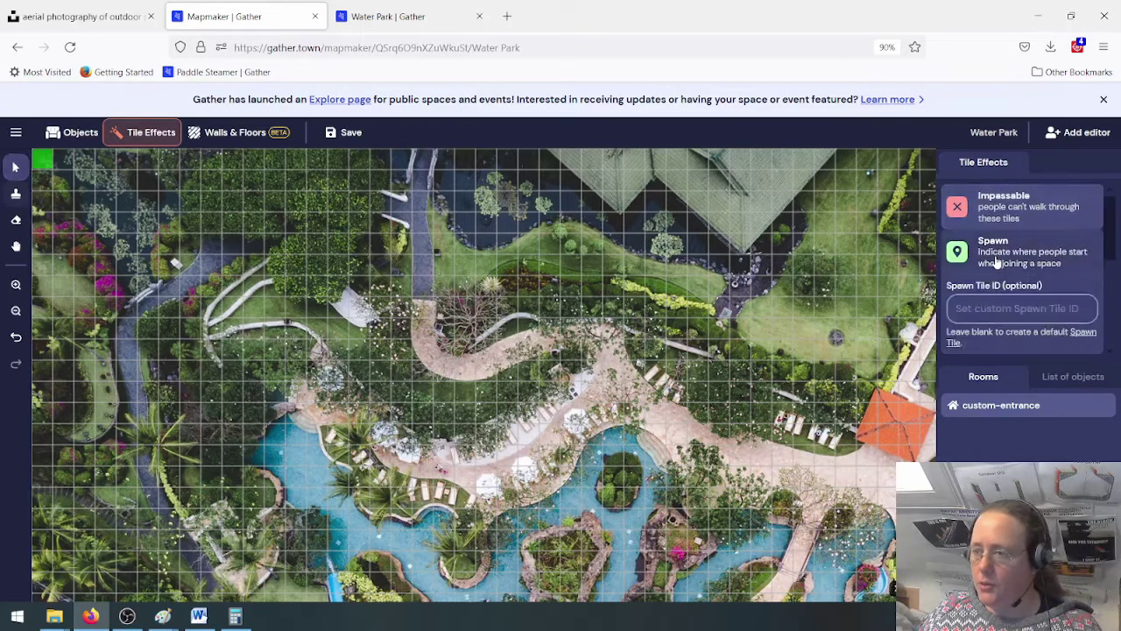
left_click(16, 218)
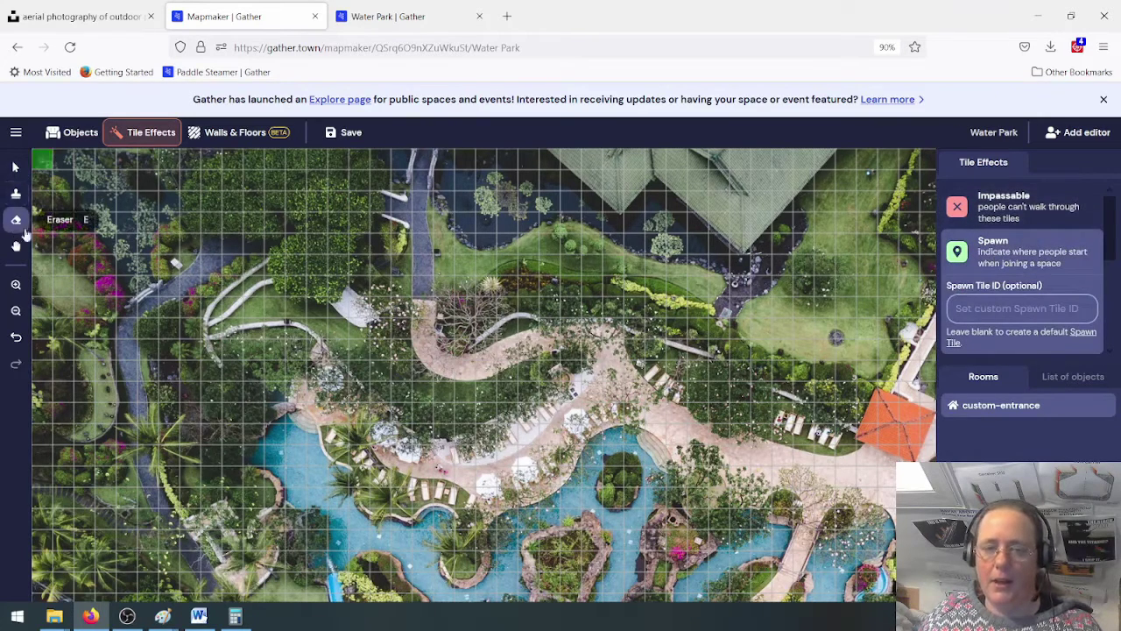
left_click(16, 193)
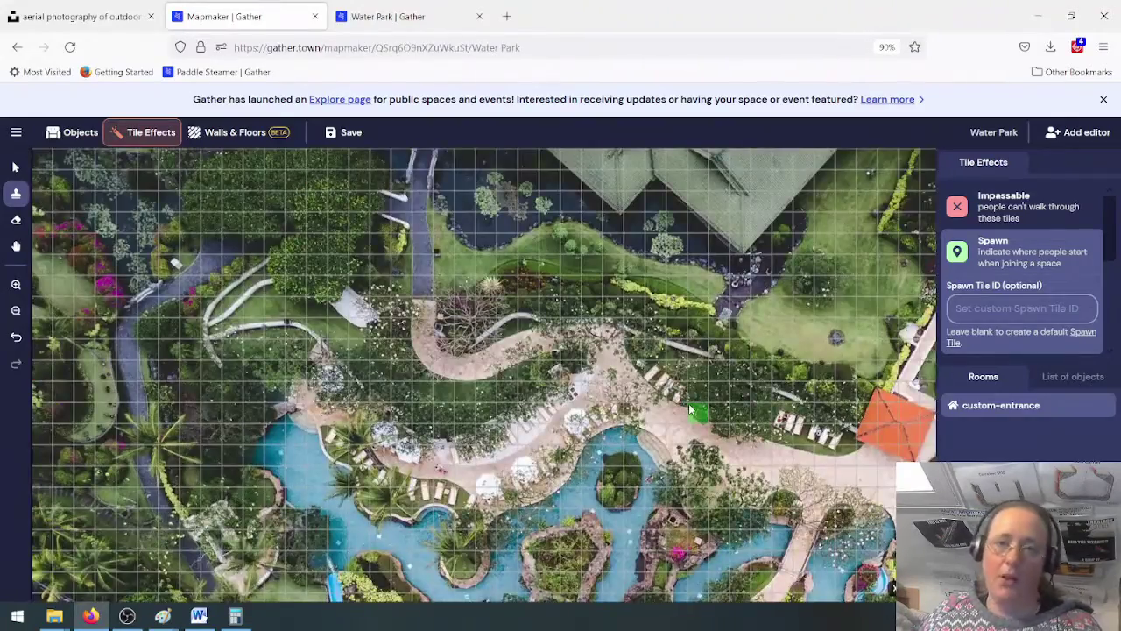
scroll(689, 409, "down", 10)
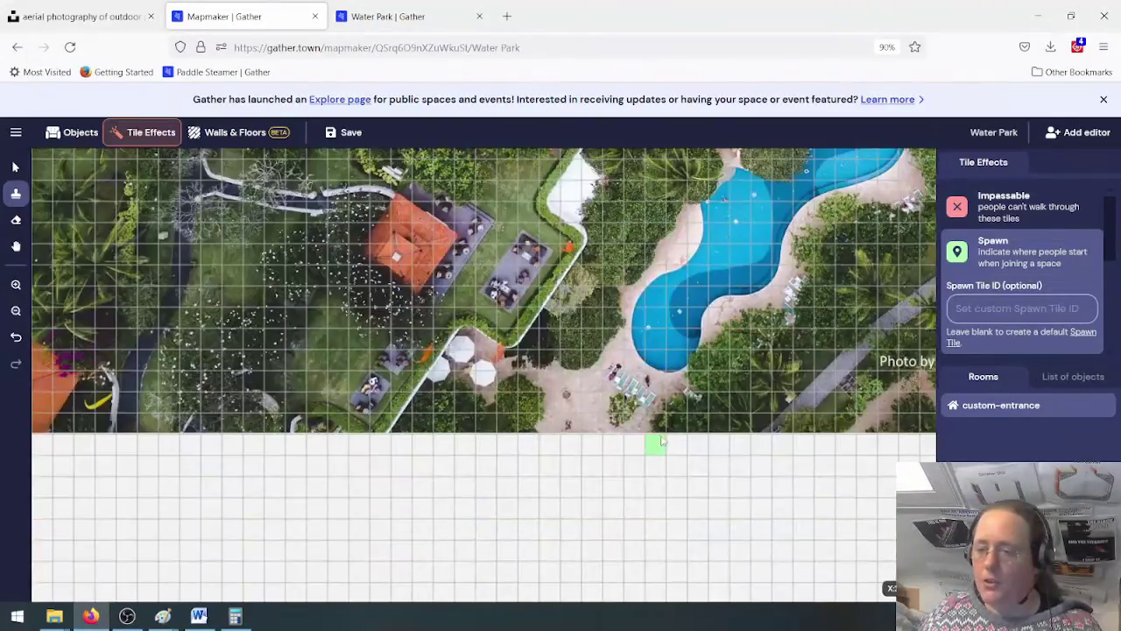